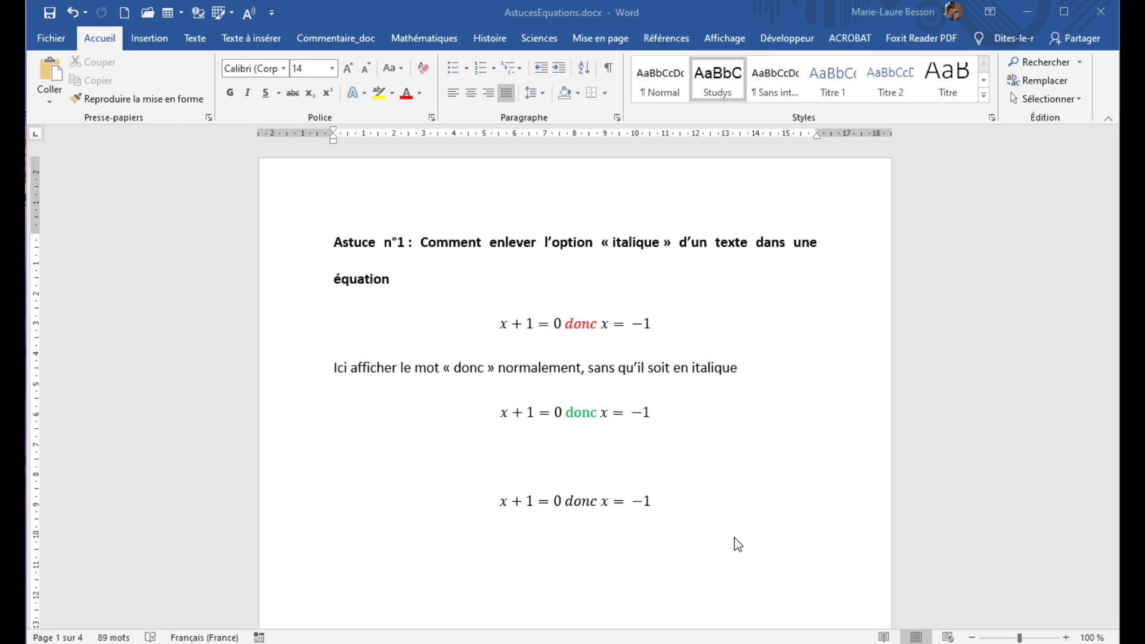
Compare the italic formatting of the word "donc" in the red and green example equations
click(551, 323)
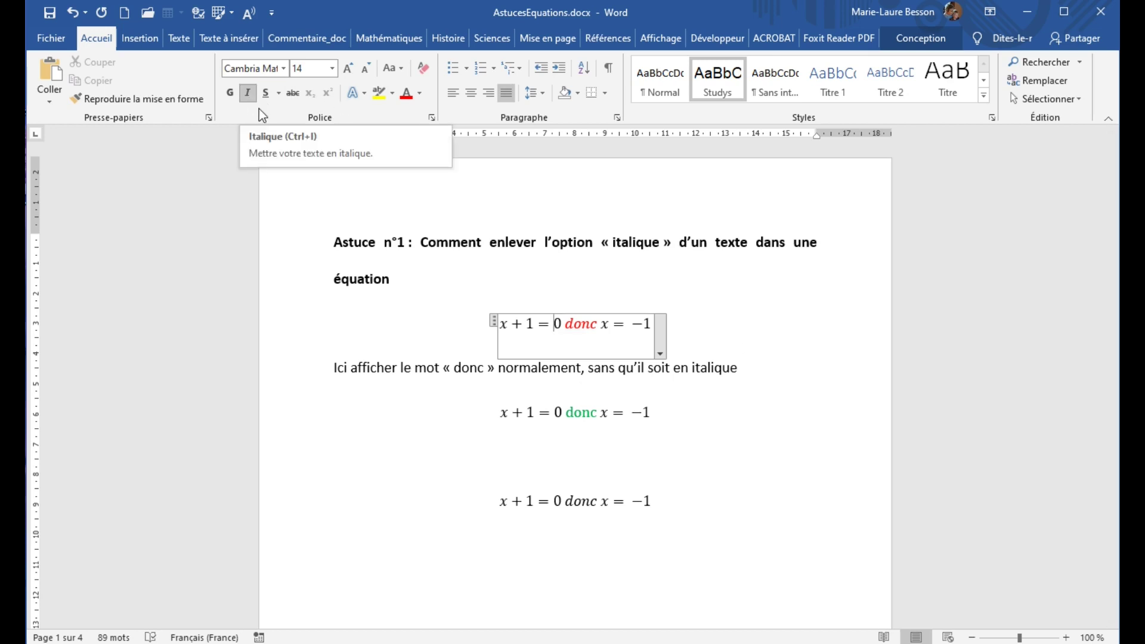
click(589, 323)
double_click(589, 324)
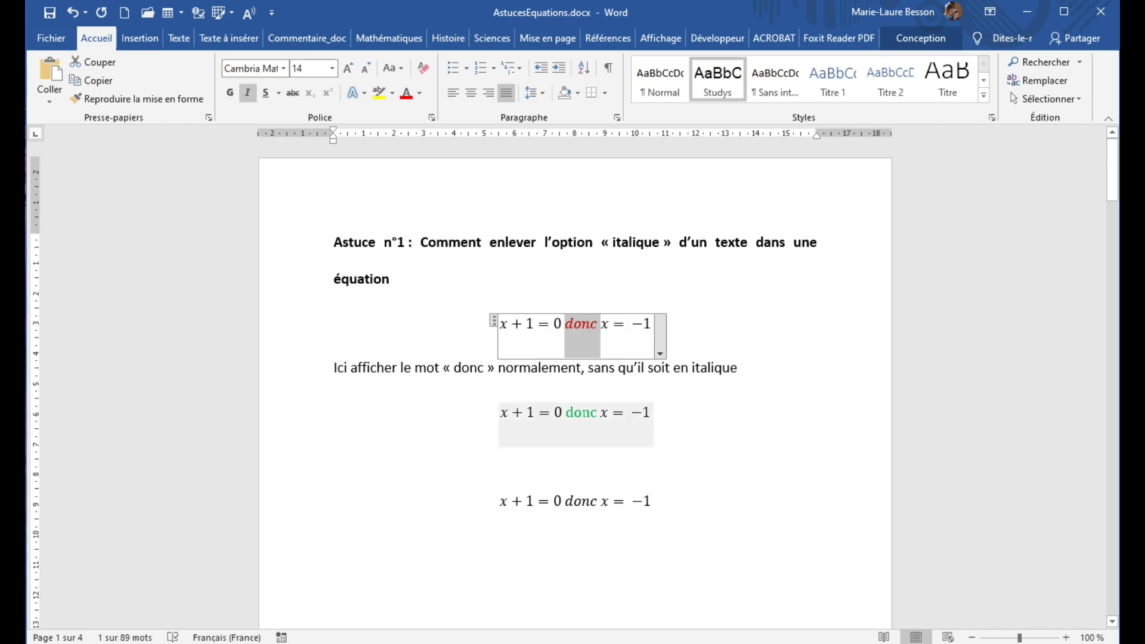
double_click(581, 412)
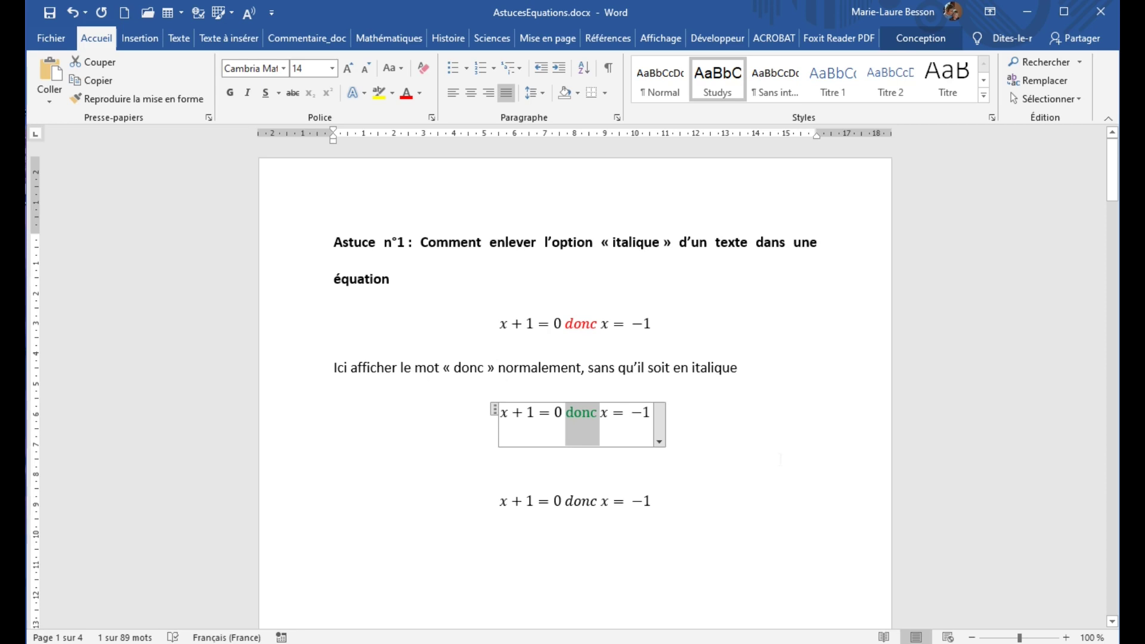
click(738, 521)
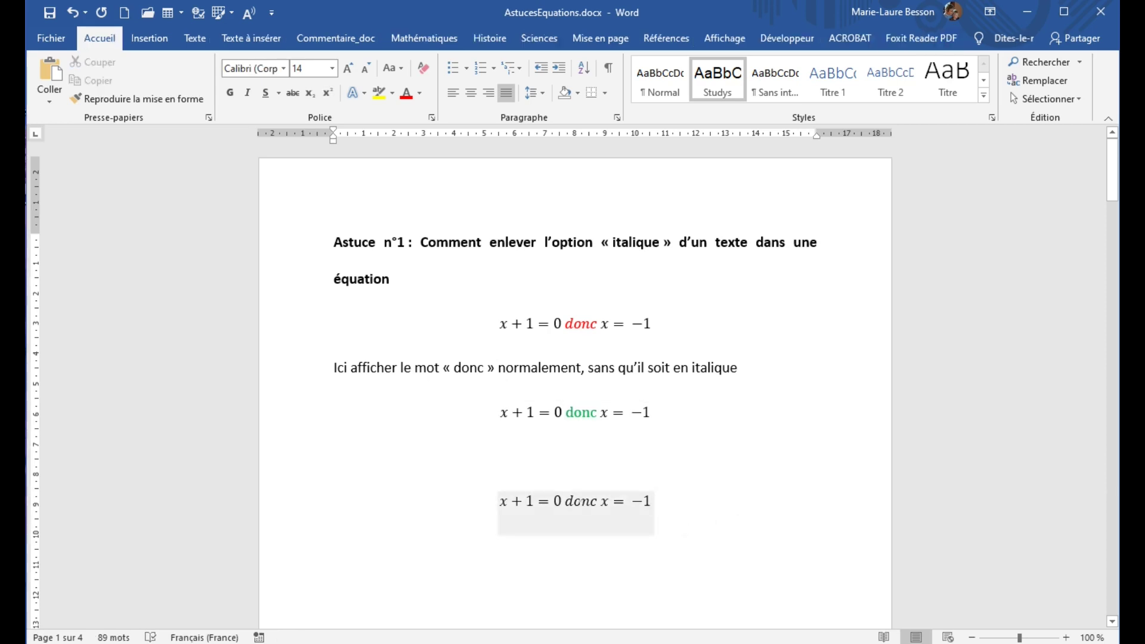
Convert the word "donc" in the third equation to normal, non-italic text using the equation's Texte option
double_click(581, 502)
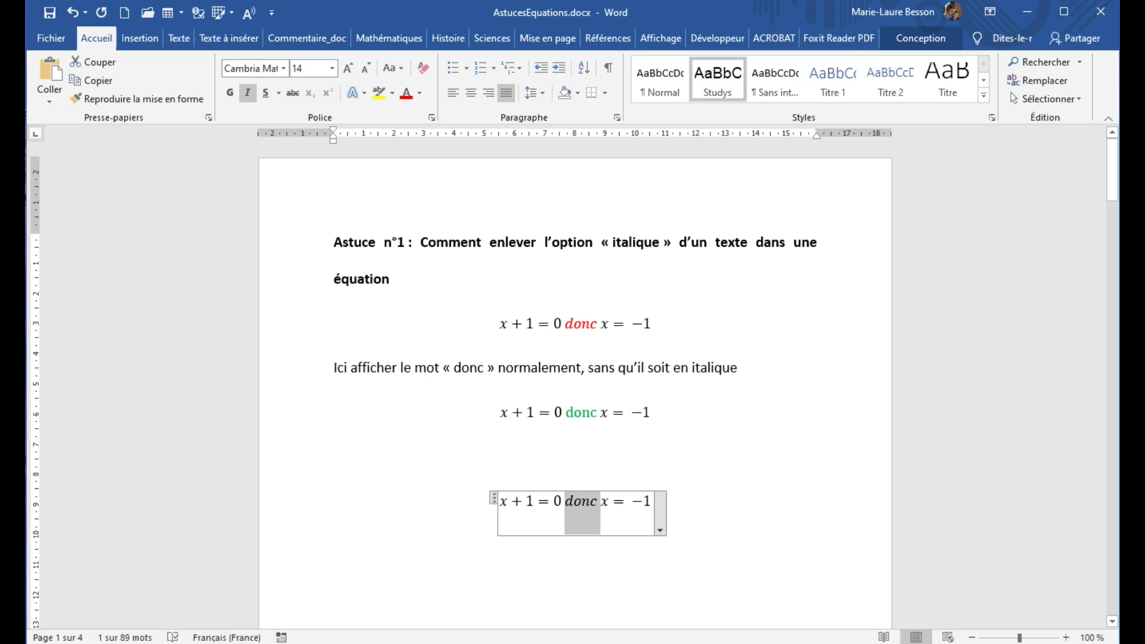
click(918, 39)
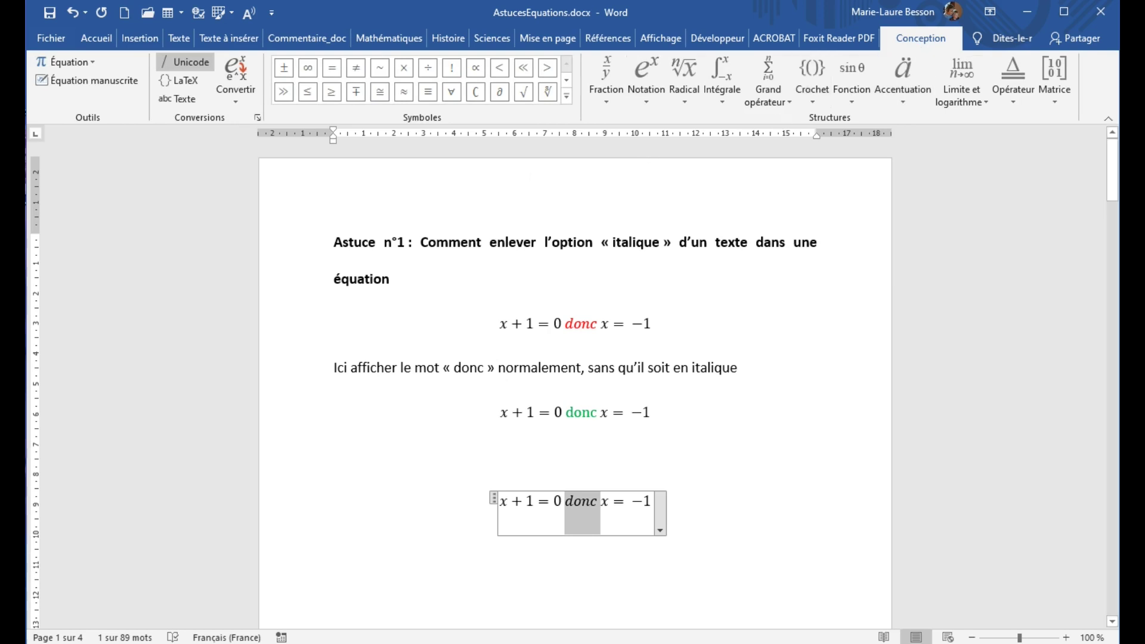
click(189, 104)
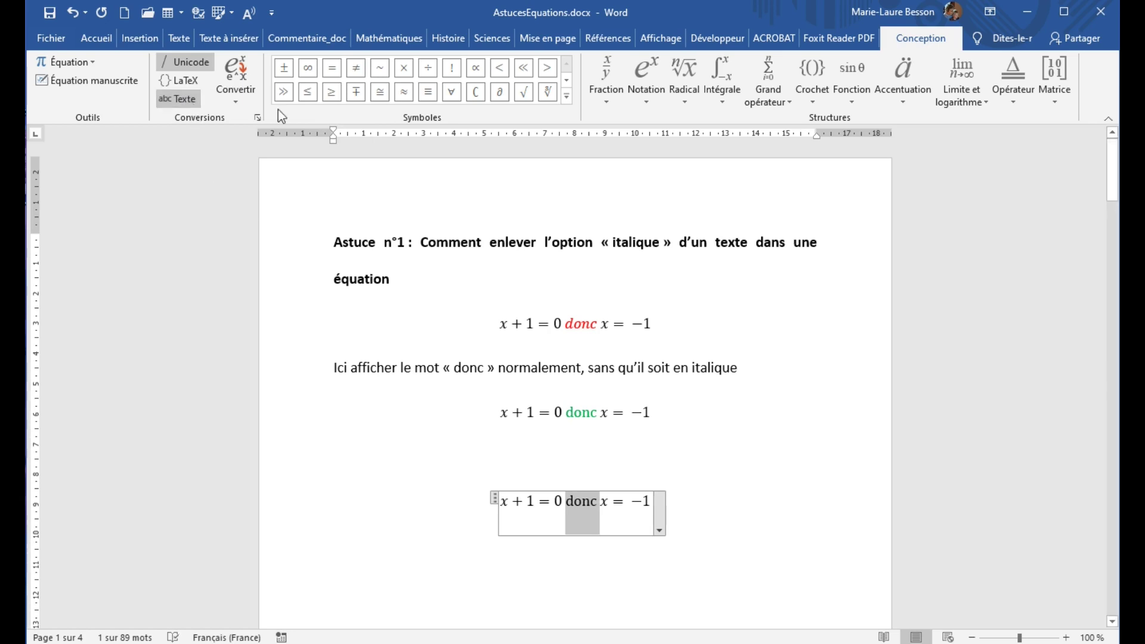
click(97, 39)
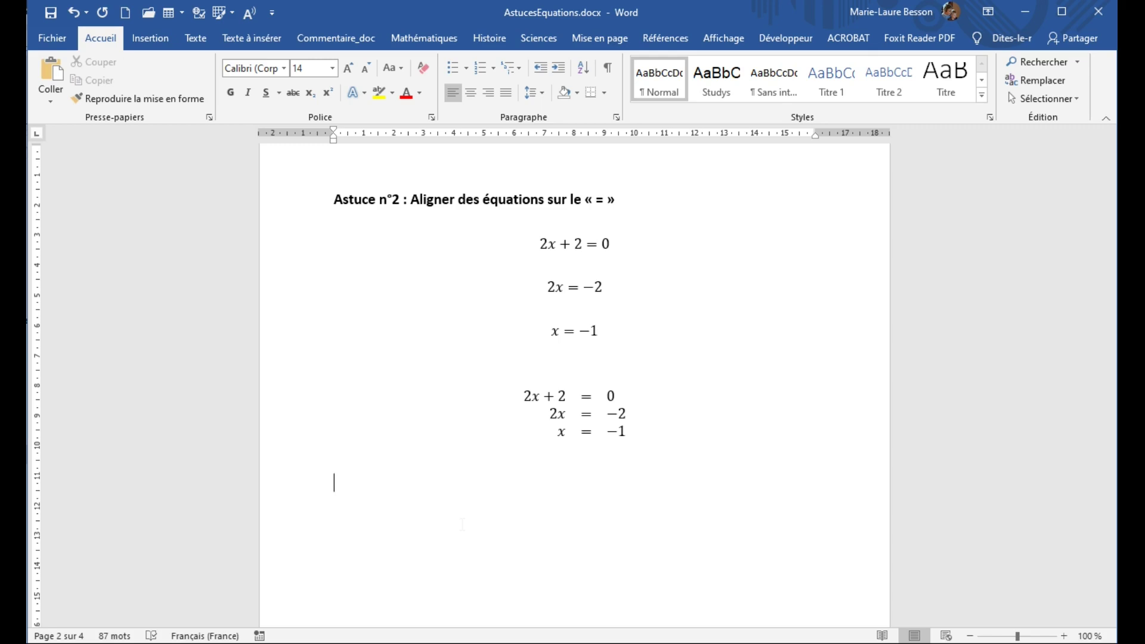
key(Up)
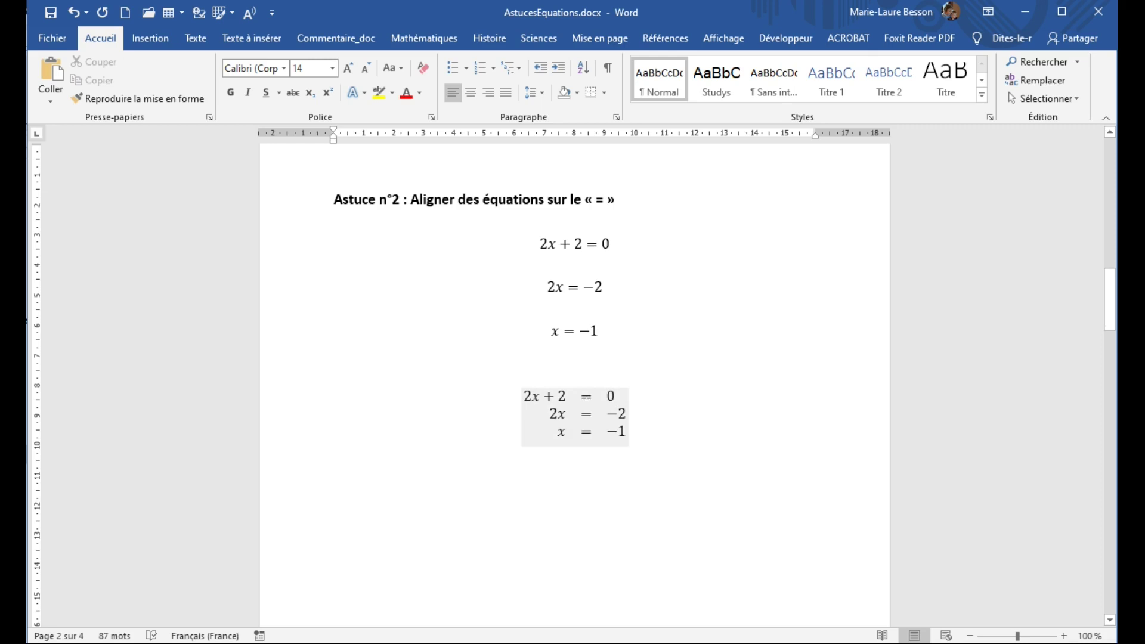
click(564, 244)
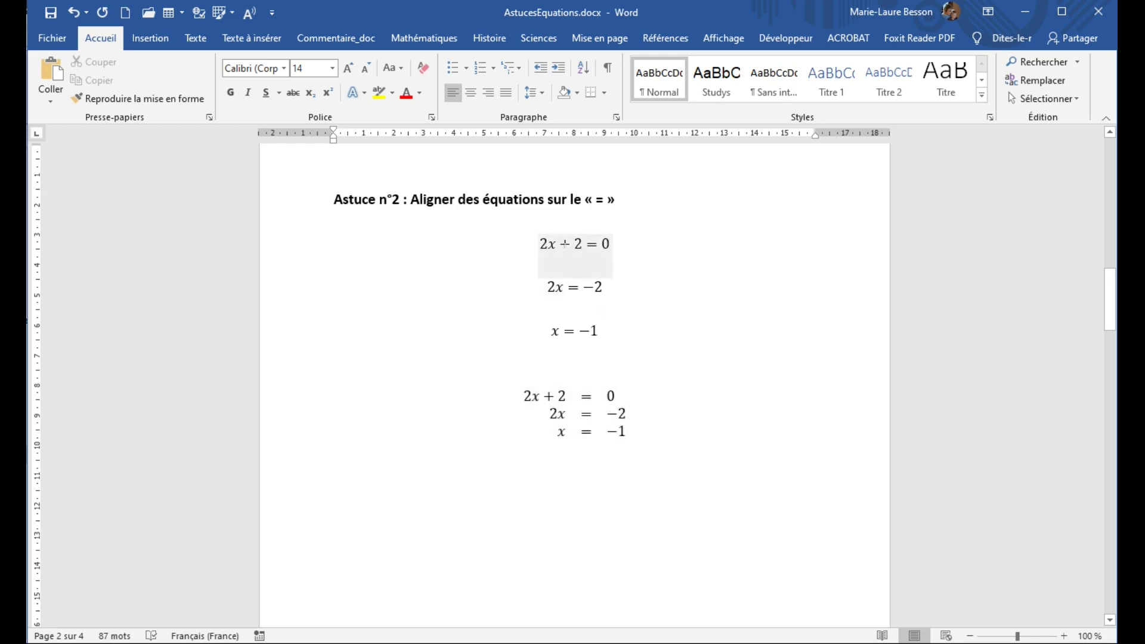
key(Down)
key(Down)
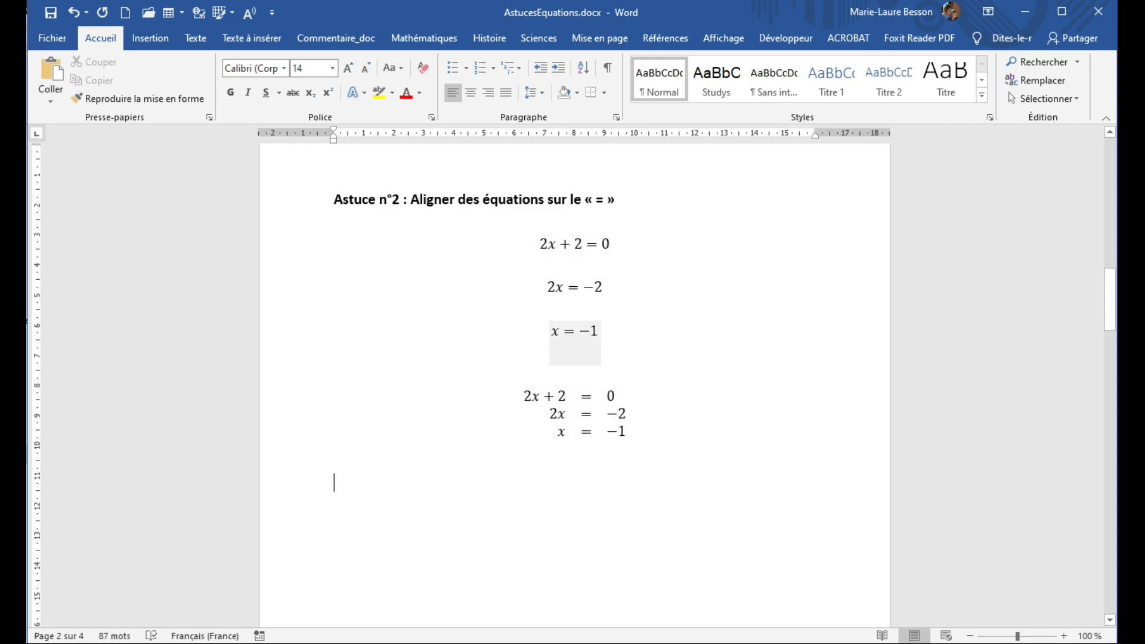
key(Up)
key(Up)
Insert a new equation containing an empty 3×3 matrix on the blank line below the aligned example
click(334, 482)
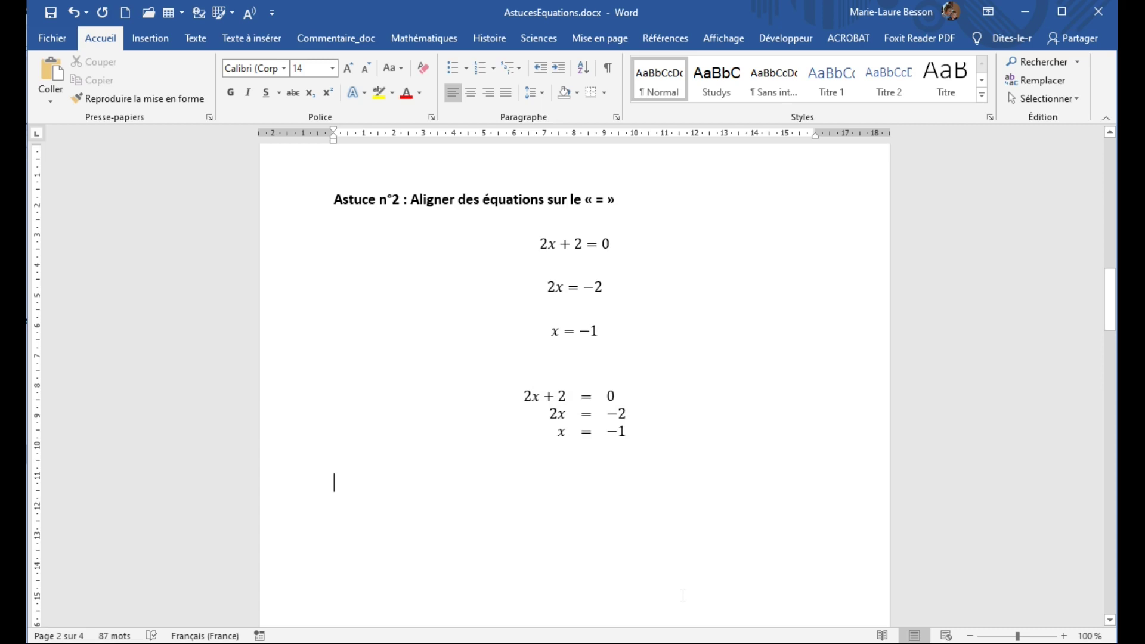
key(alt+equal)
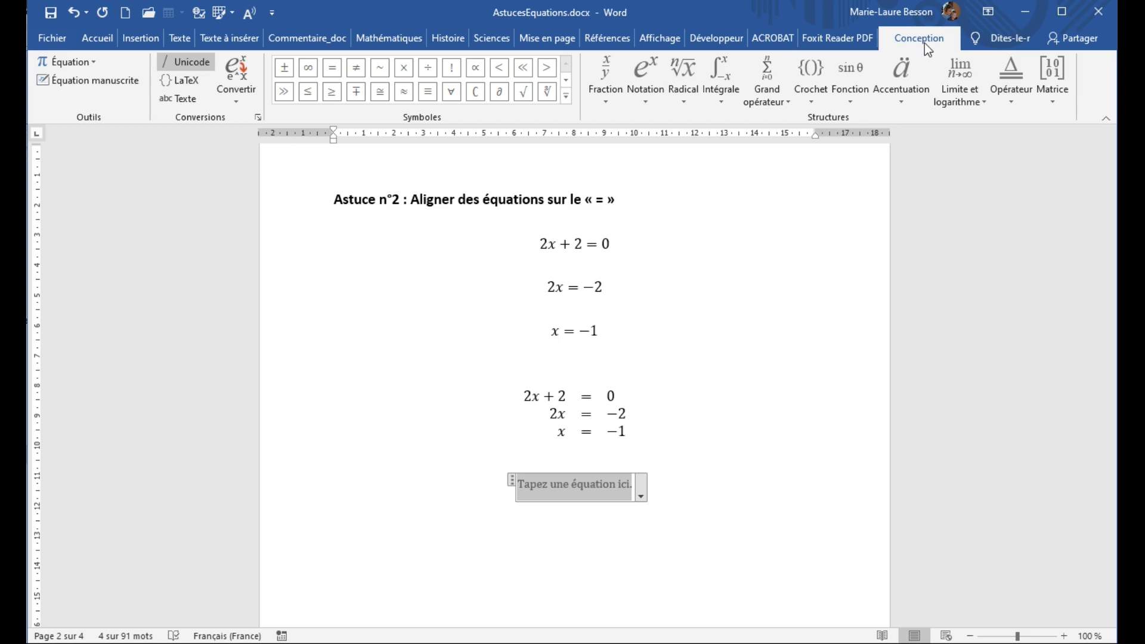
click(1054, 102)
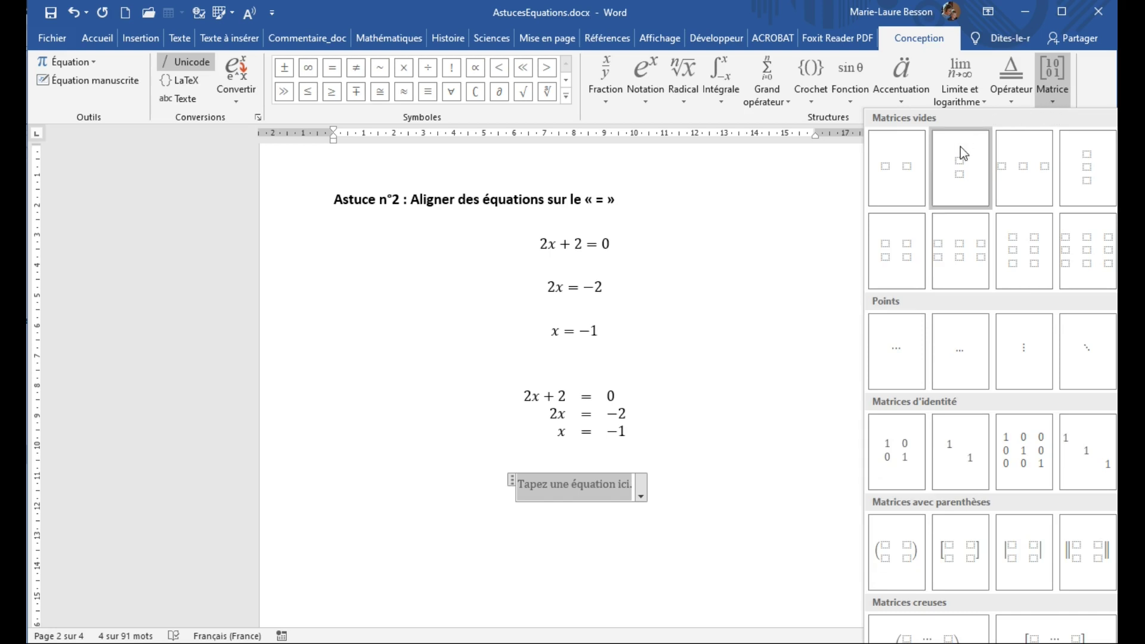
click(1097, 248)
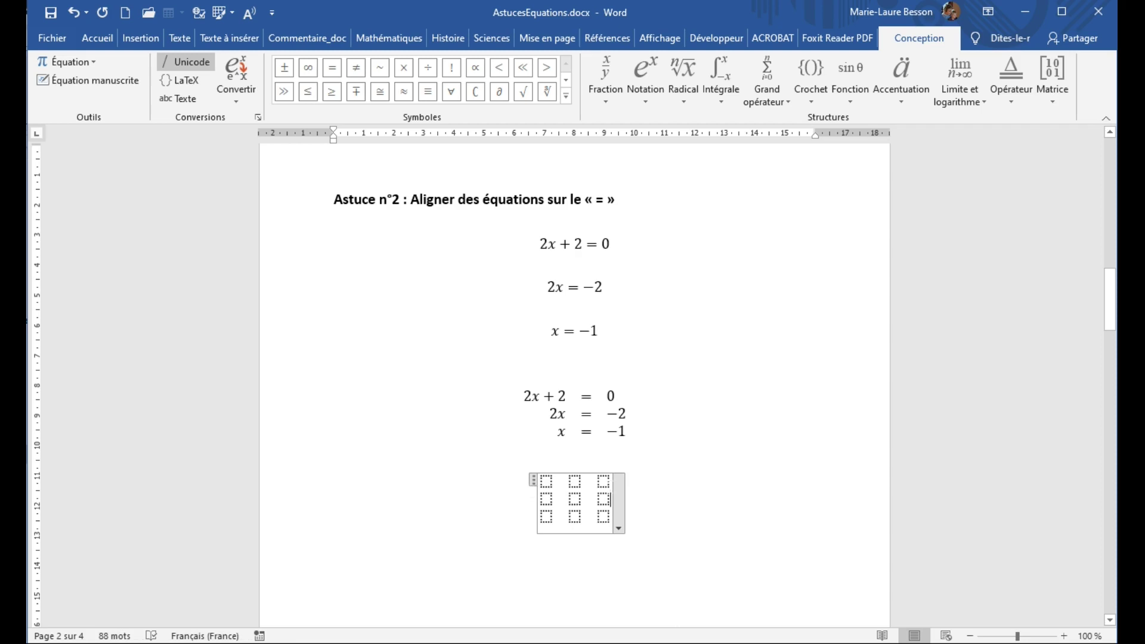
Fill the matrix's first row with 2x + 2, = and 0, one entry per cell
click(574, 481)
click(545, 480)
text(2x + 2)
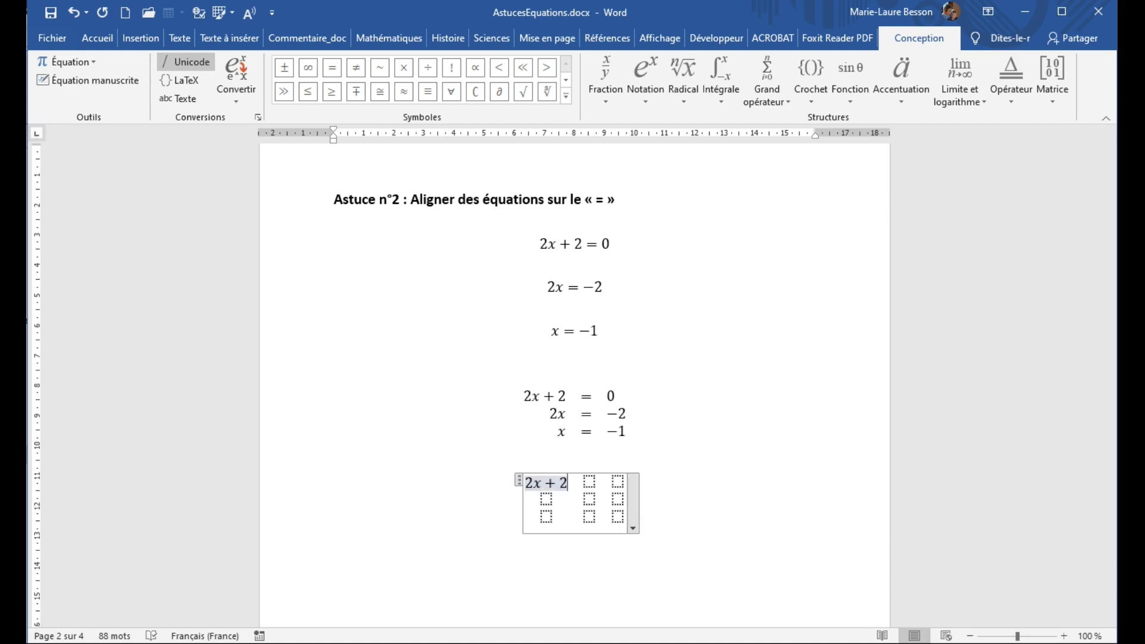
click(589, 481)
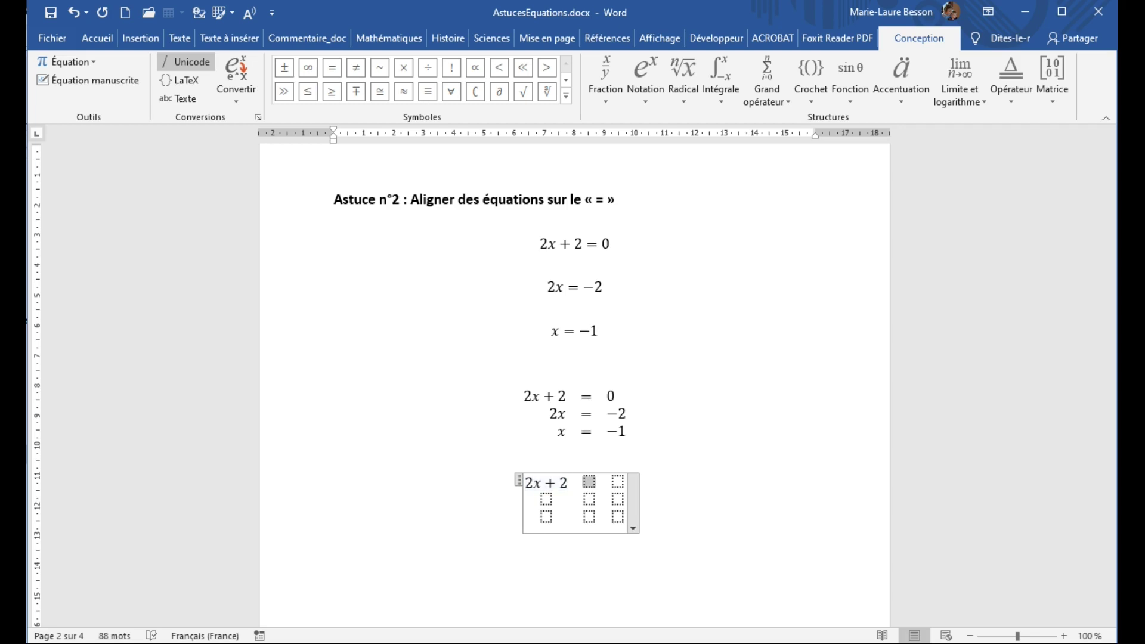
text(=)
click(617, 481)
text(0)
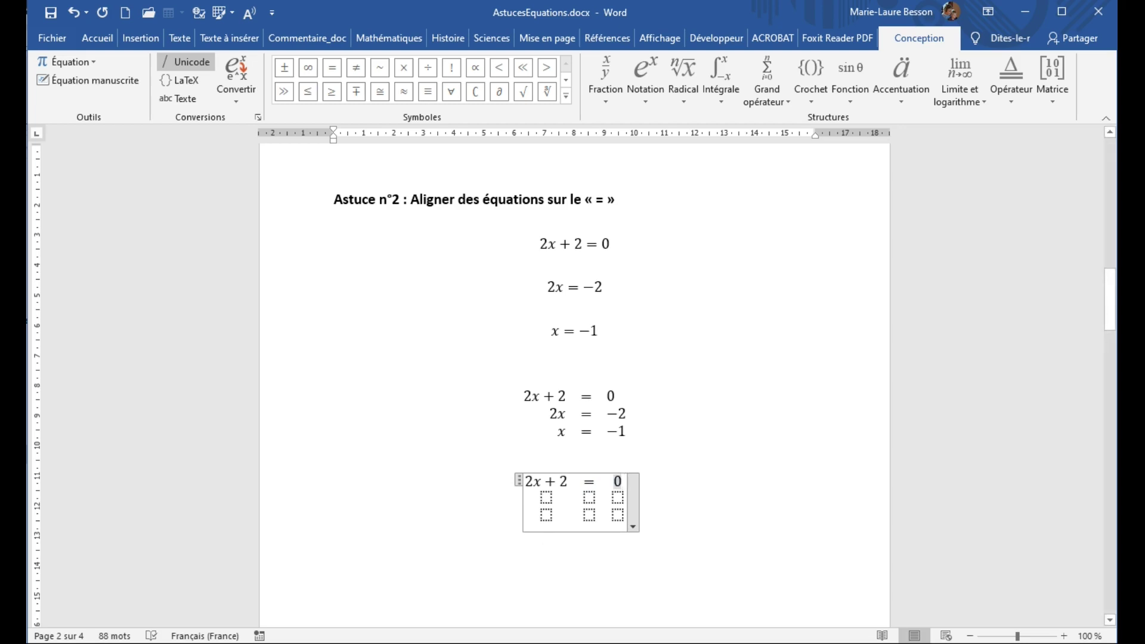
Fill the matrix's second row with 2x, = and −2, one entry per cell
key(Right)
text(2x)
key(Right)
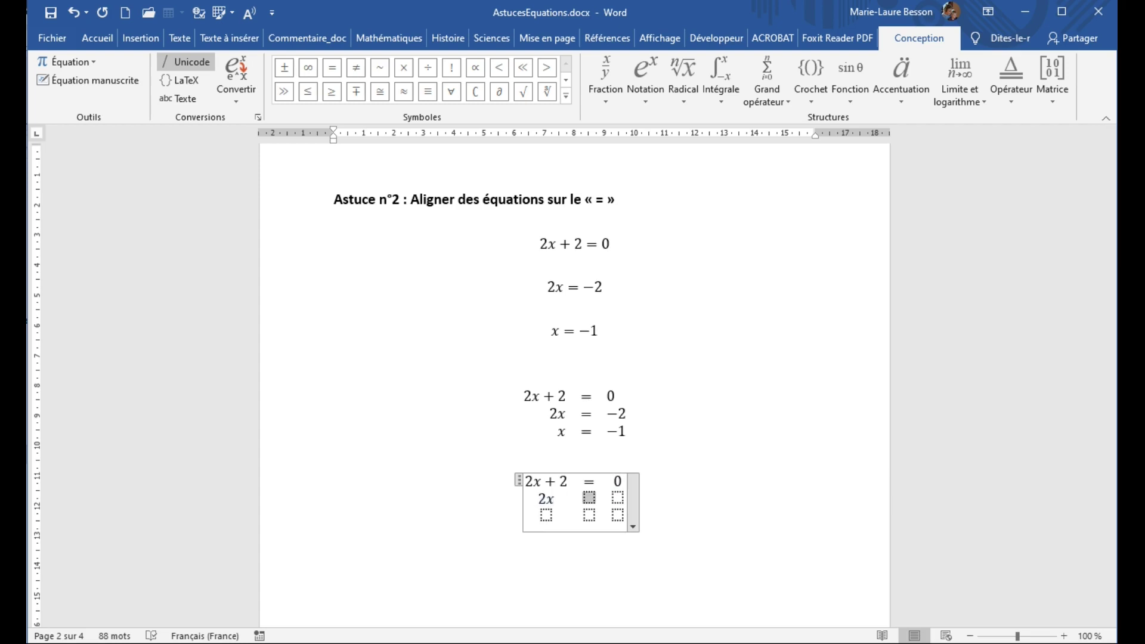
text(=)
key(Right)
text(-2)
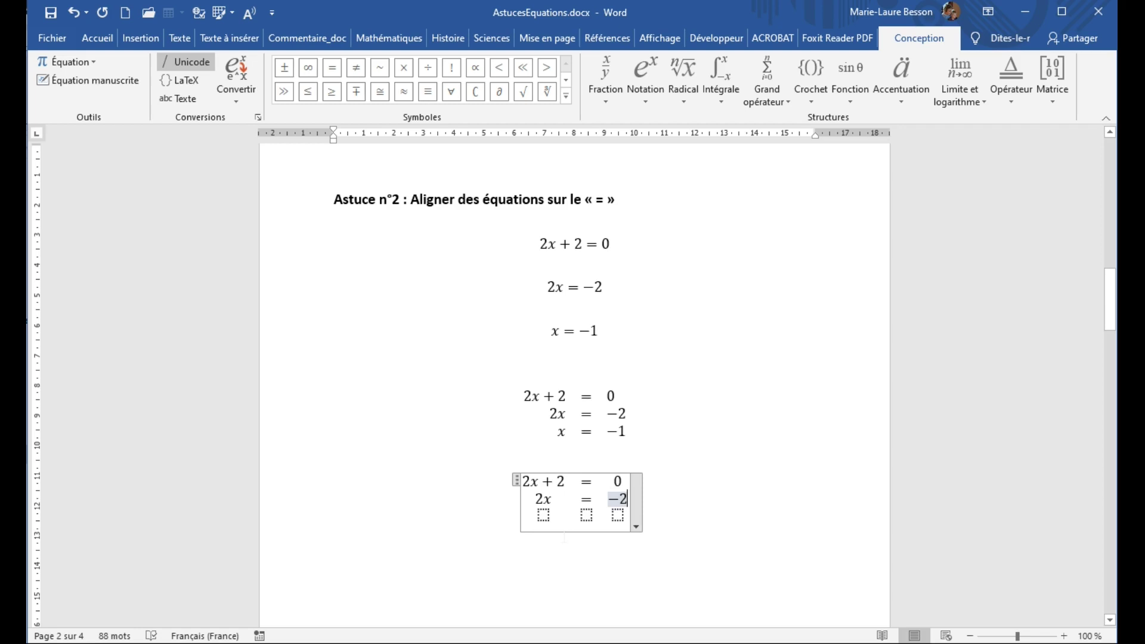
Fill the matrix's third row with x, = and −1, and leave the equation
key(Right)
text(x)
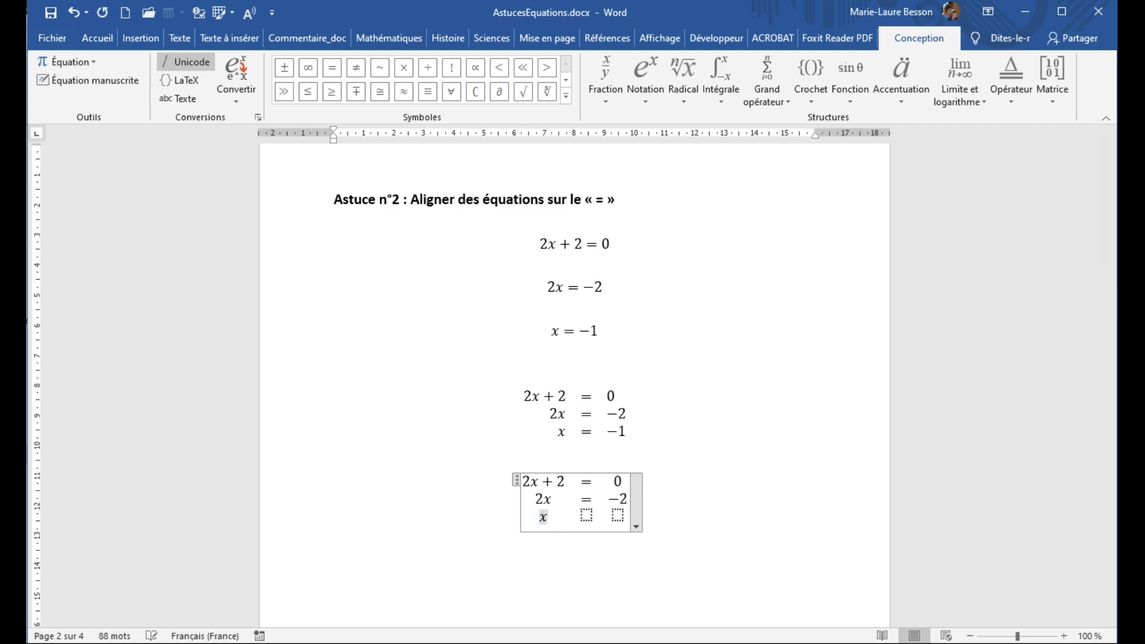
key(Right)
text(=)
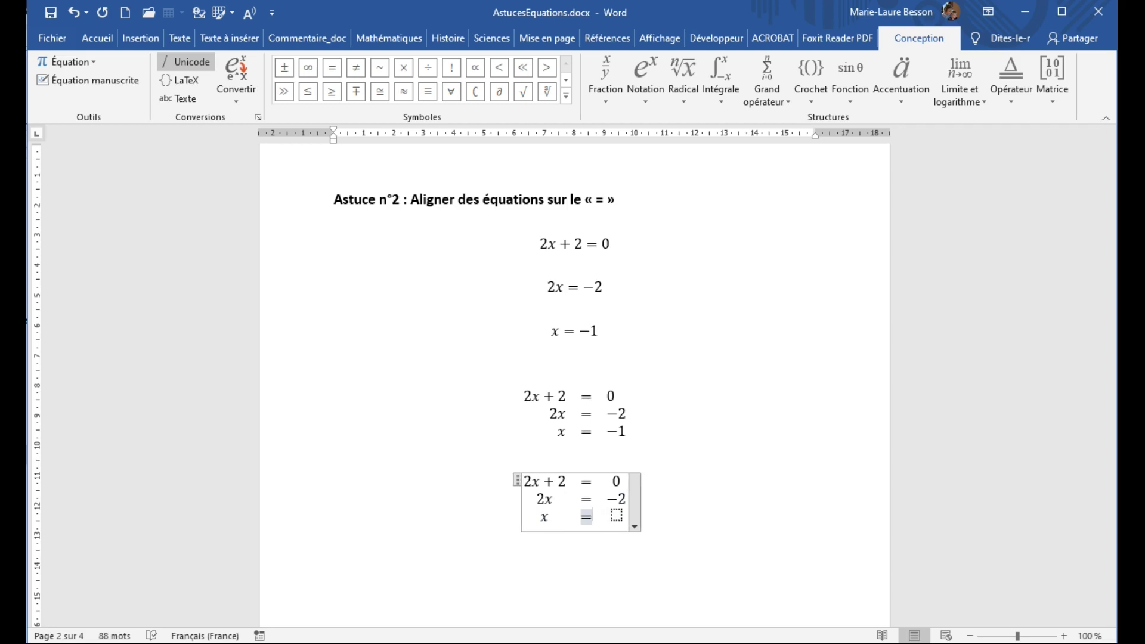
key(Right)
text(-)
text(1)
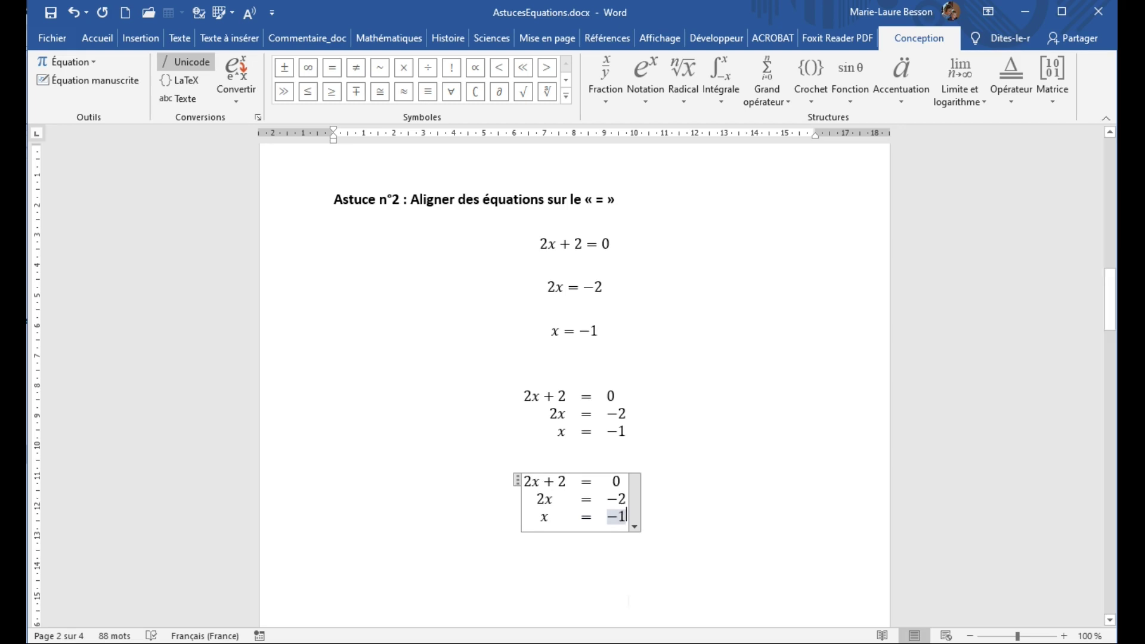
click(656, 563)
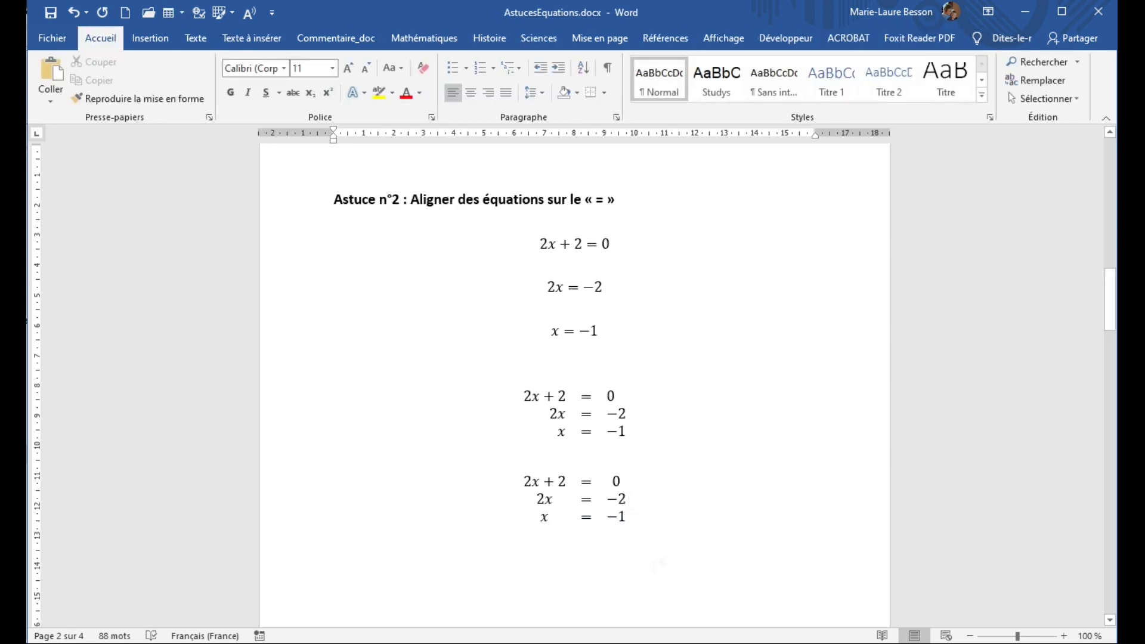
key(Up)
click(333, 566)
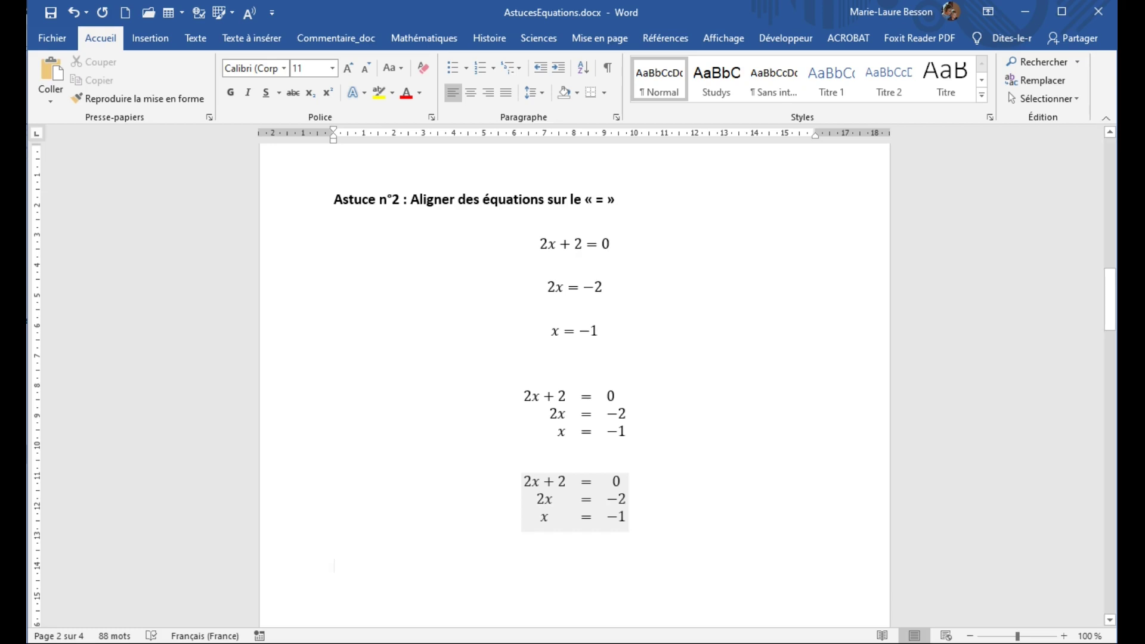
Right-align the first column of the new matrix, which holds the left-hand sides of the equations
click(539, 480)
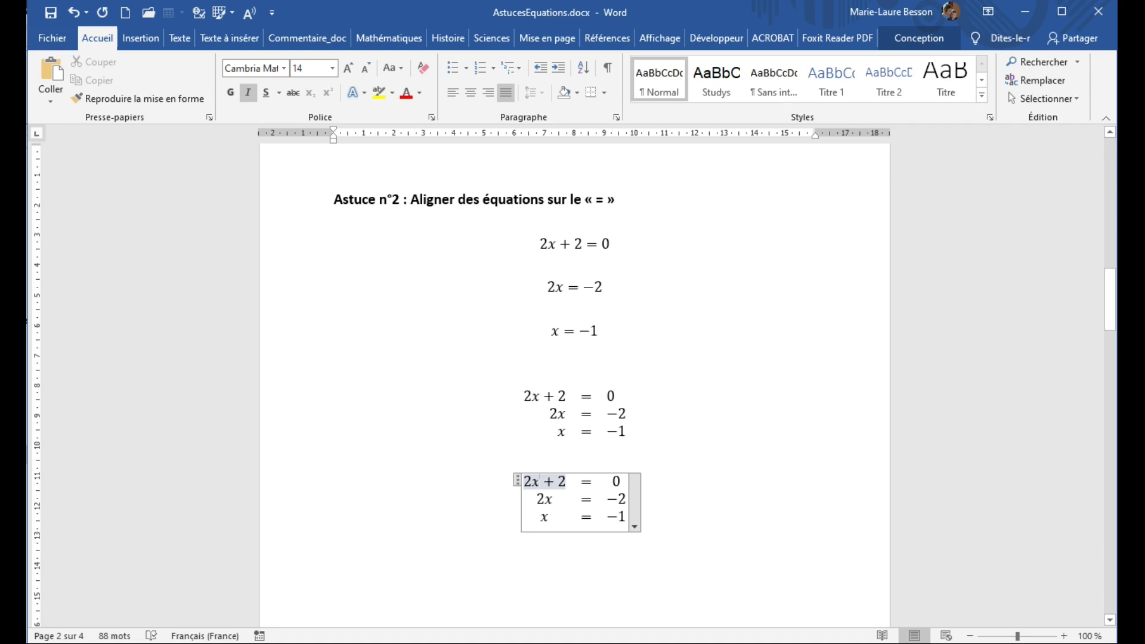
right_click(538, 486)
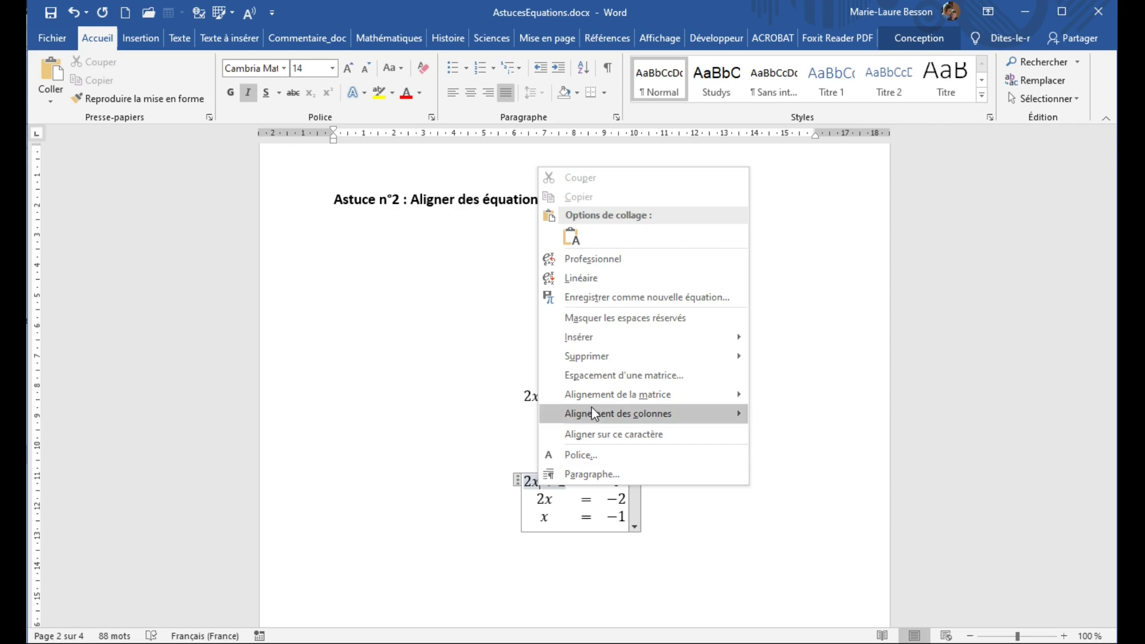
mouse_move(595, 415)
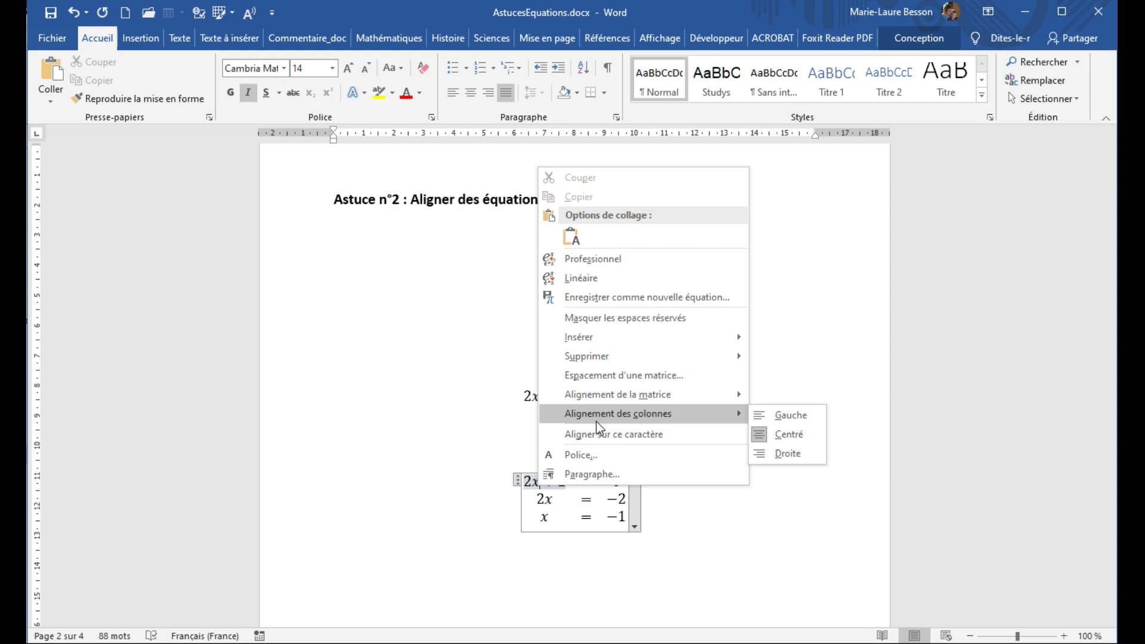
click(792, 458)
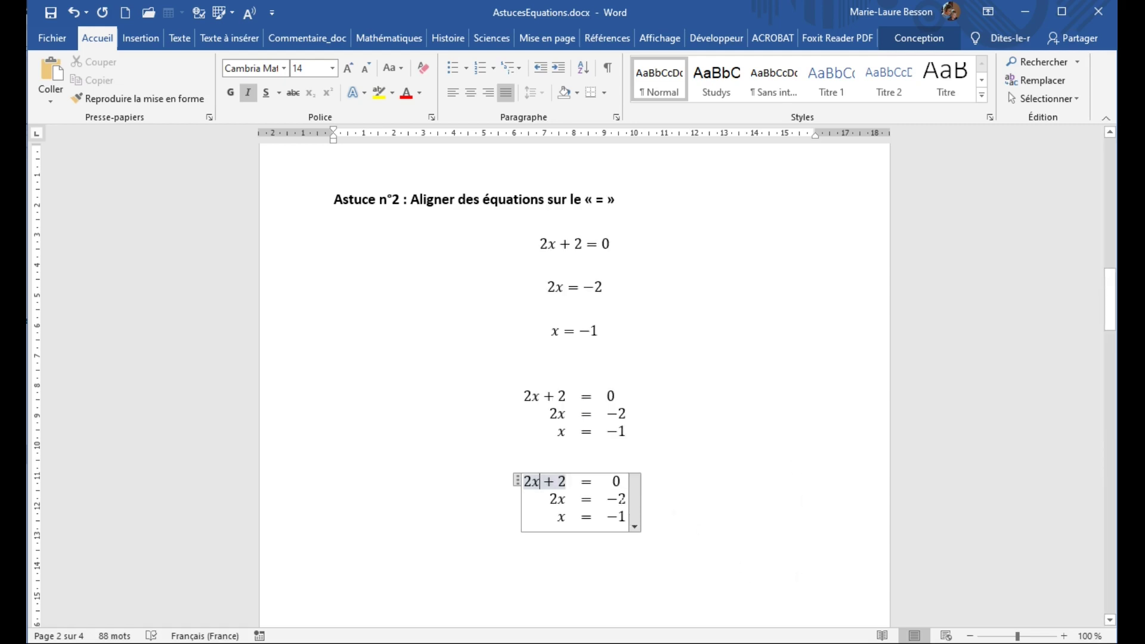
Left-align the third column of the new matrix, which holds the right-hand sides, and leave the equation
click(619, 498)
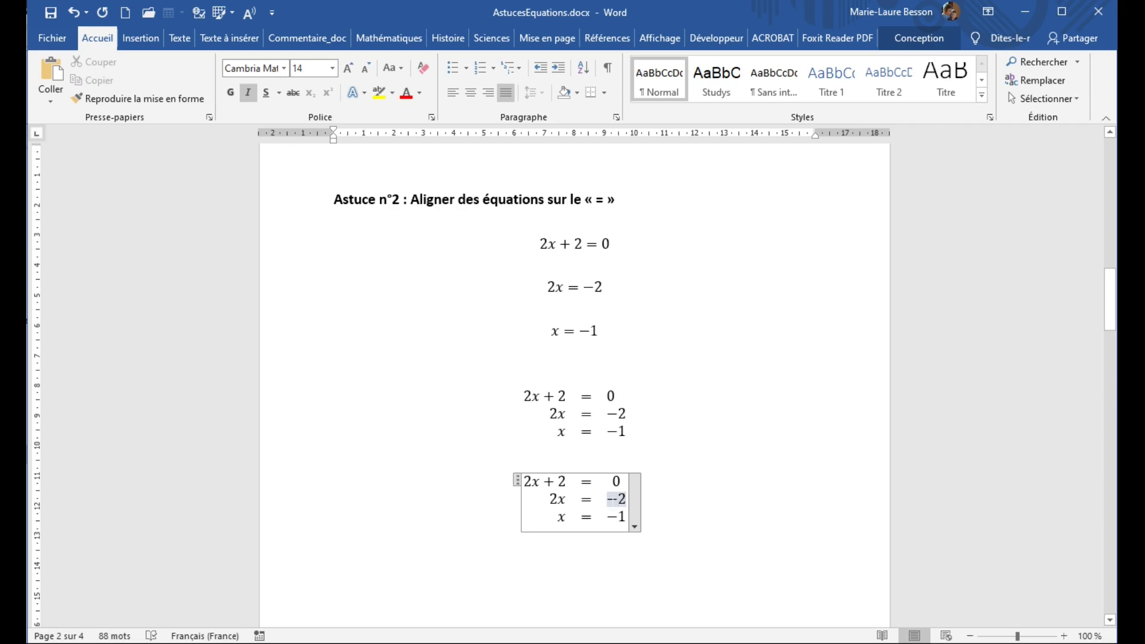
right_click(614, 500)
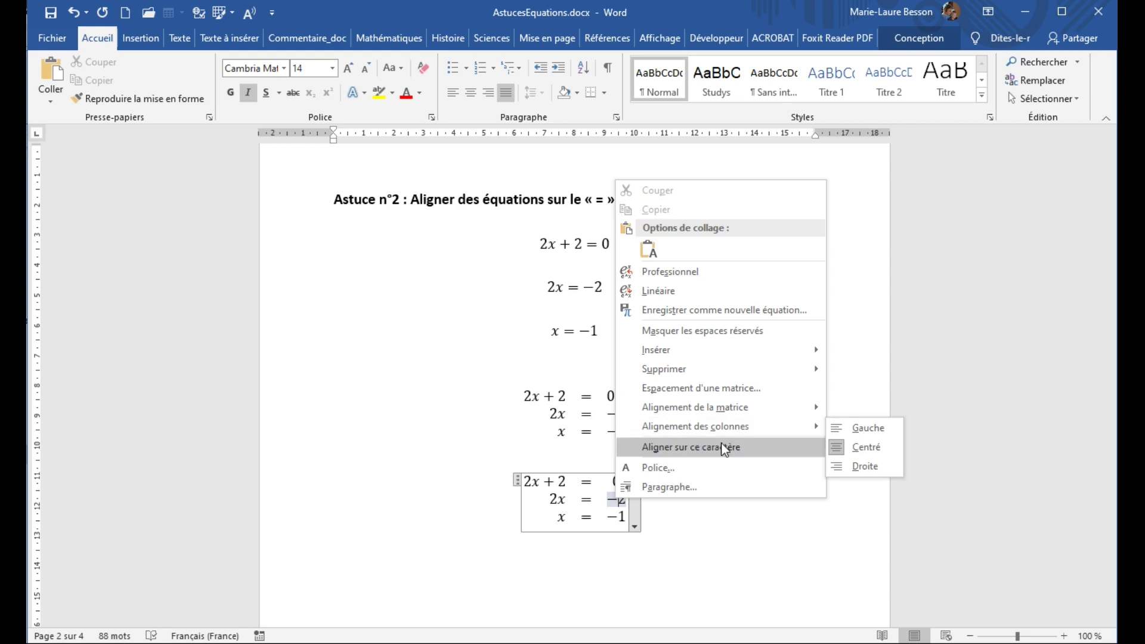
mouse_move(730, 430)
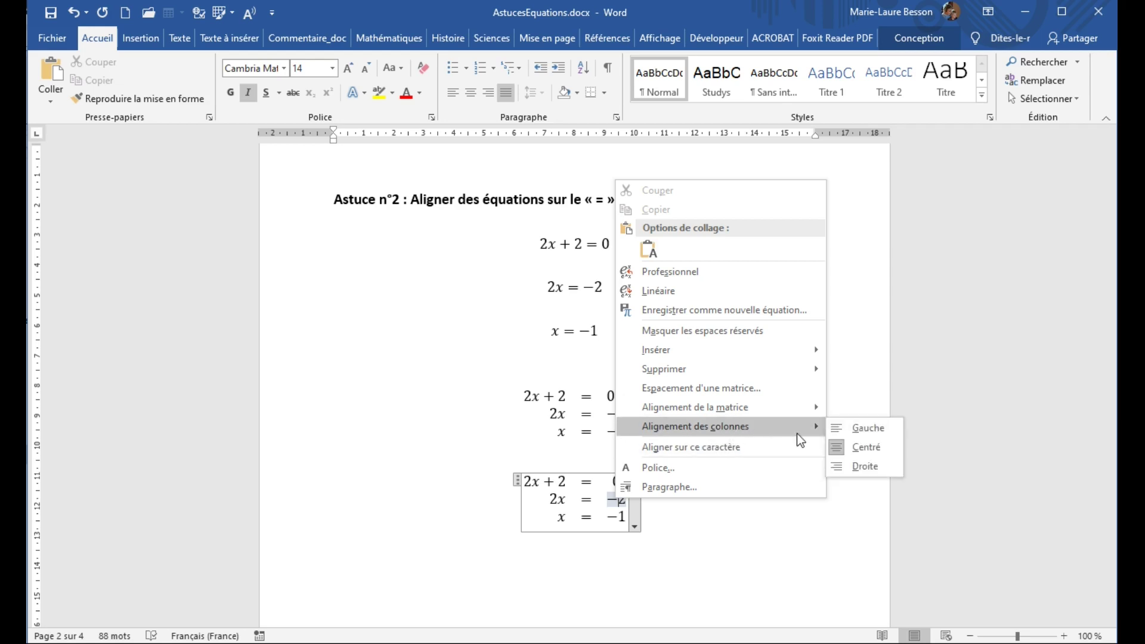
click(864, 434)
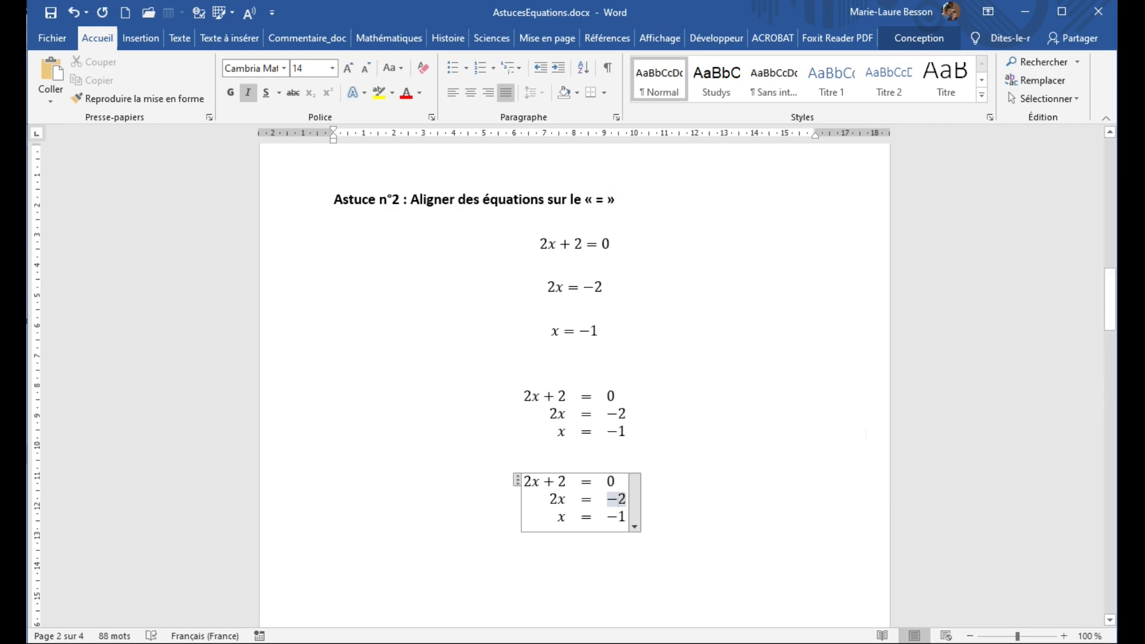
click(334, 565)
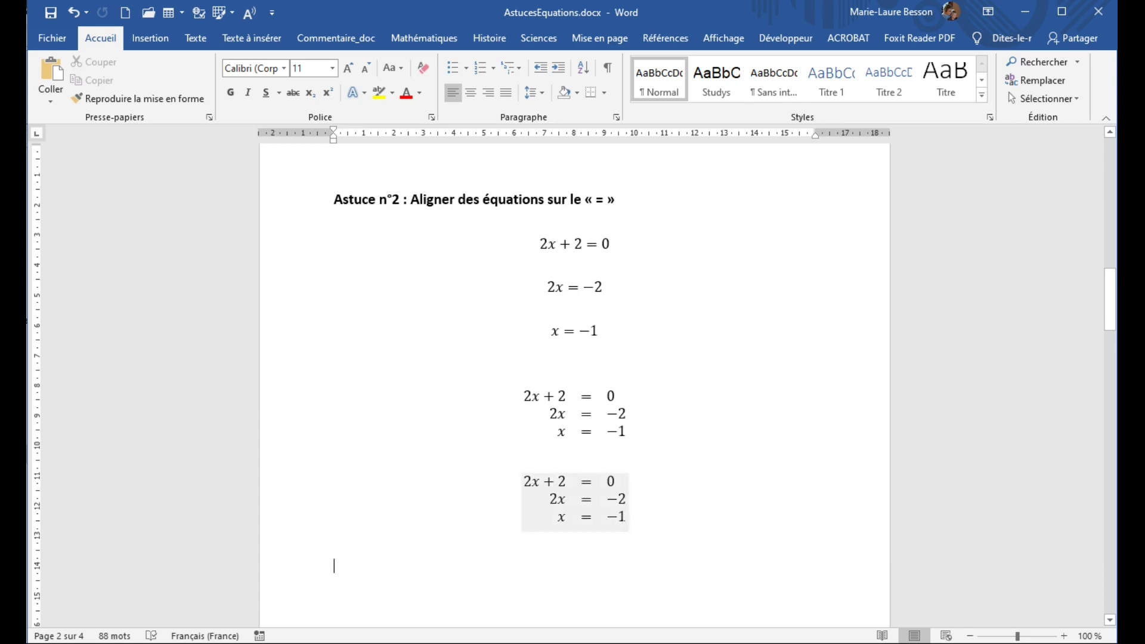
Insert a new row after the last row of the lower matrix, below x = −1
click(621, 516)
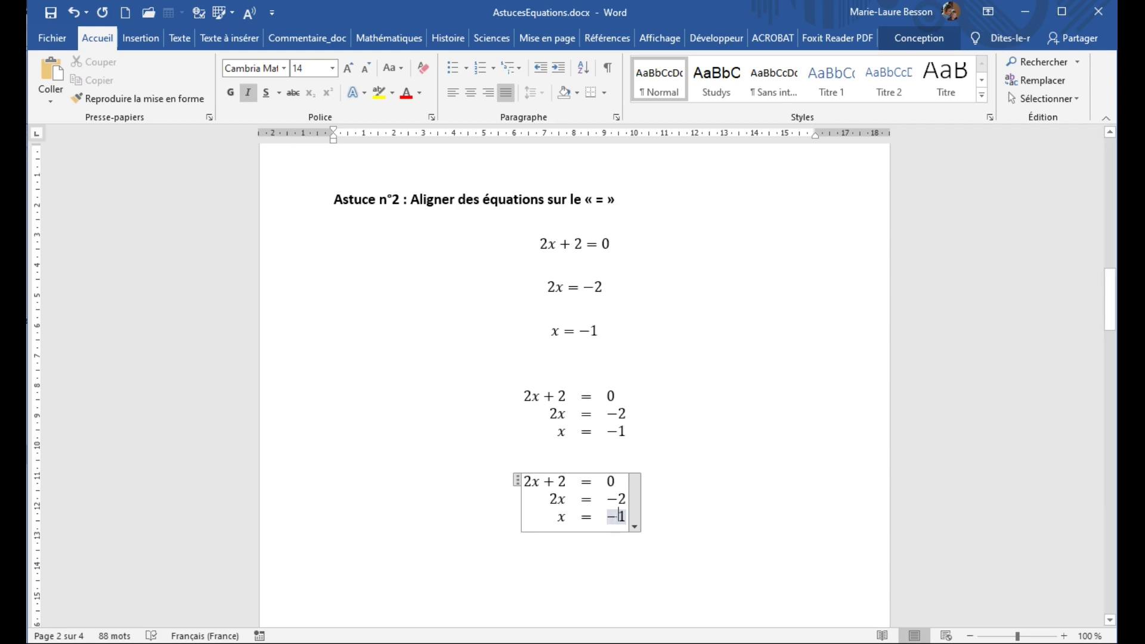
right_click(614, 518)
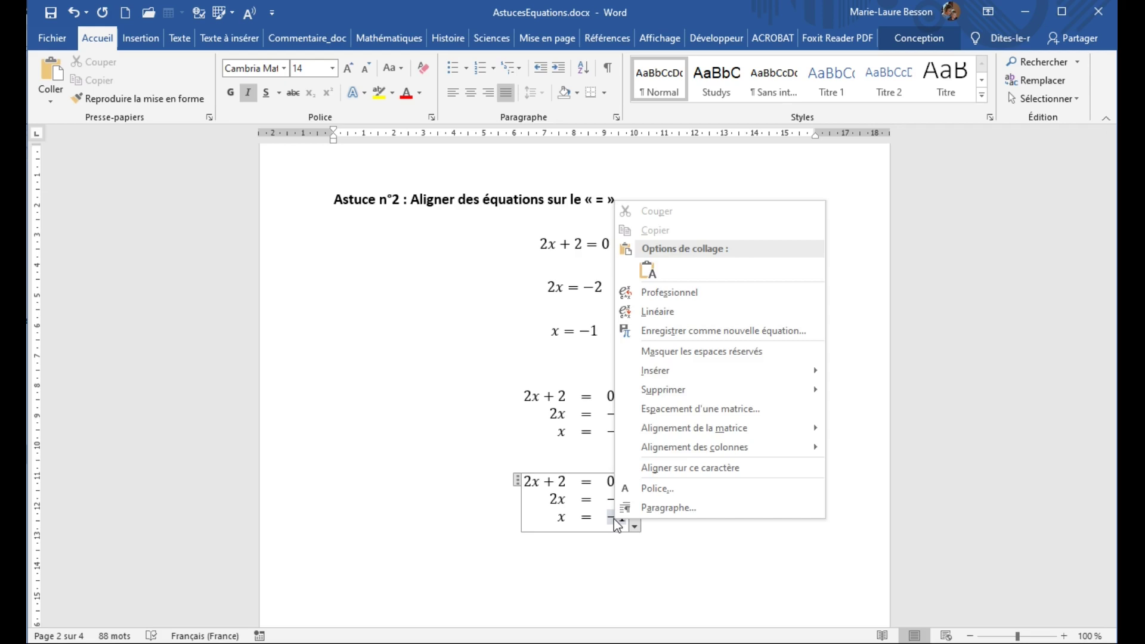
mouse_move(664, 370)
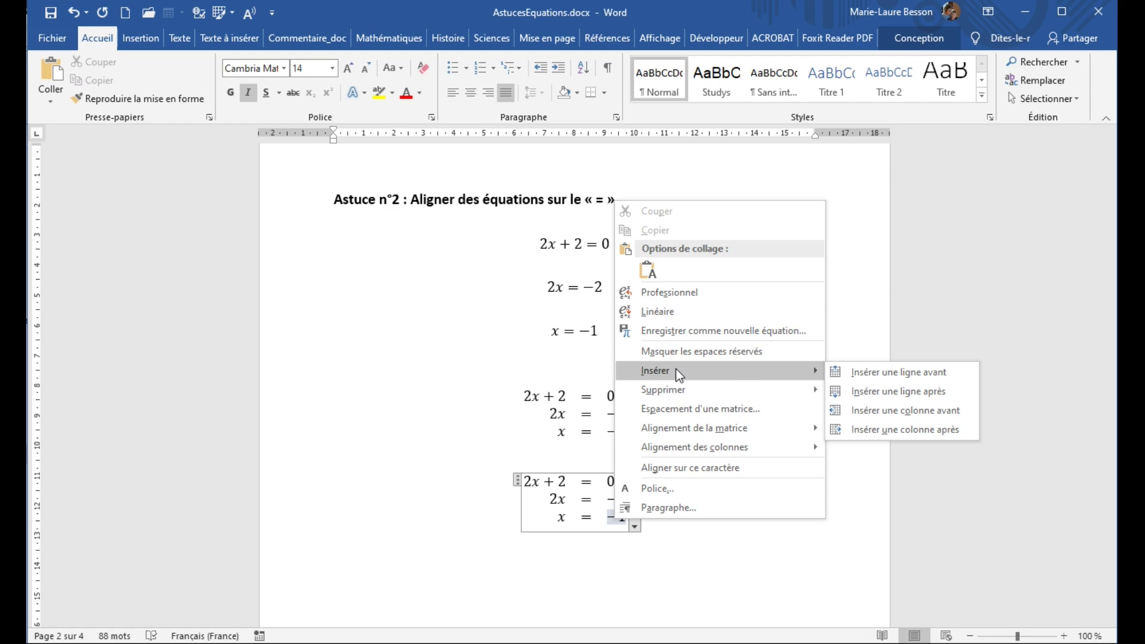
click(882, 393)
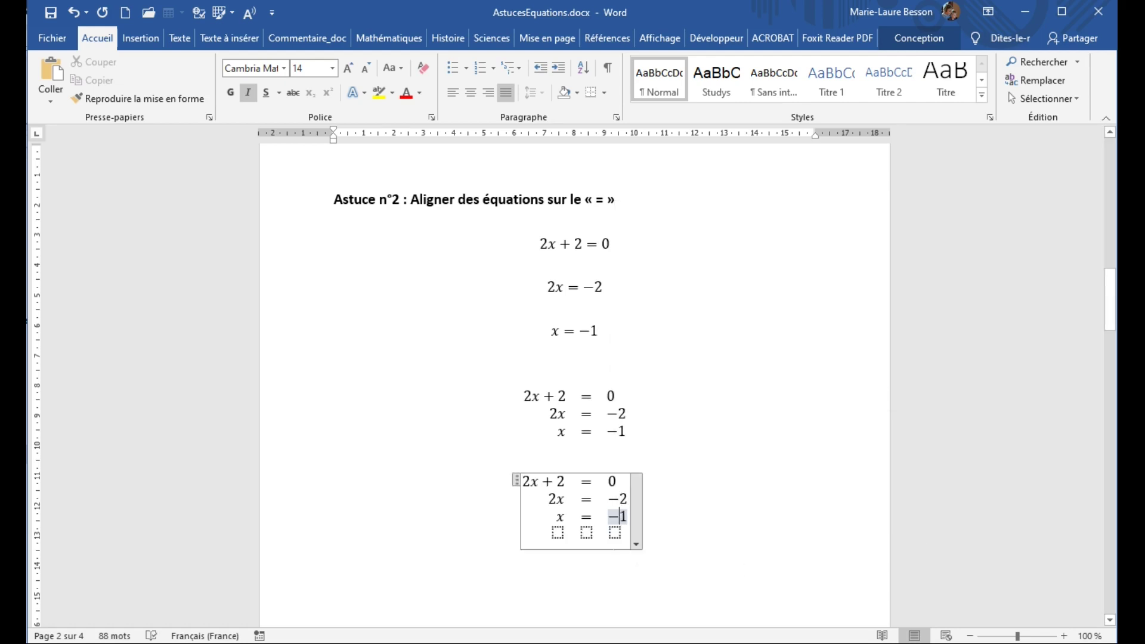
Fill the matrix's new fourth row with 3x + 5, = and −20, one entry per cell
click(558, 533)
text(3)
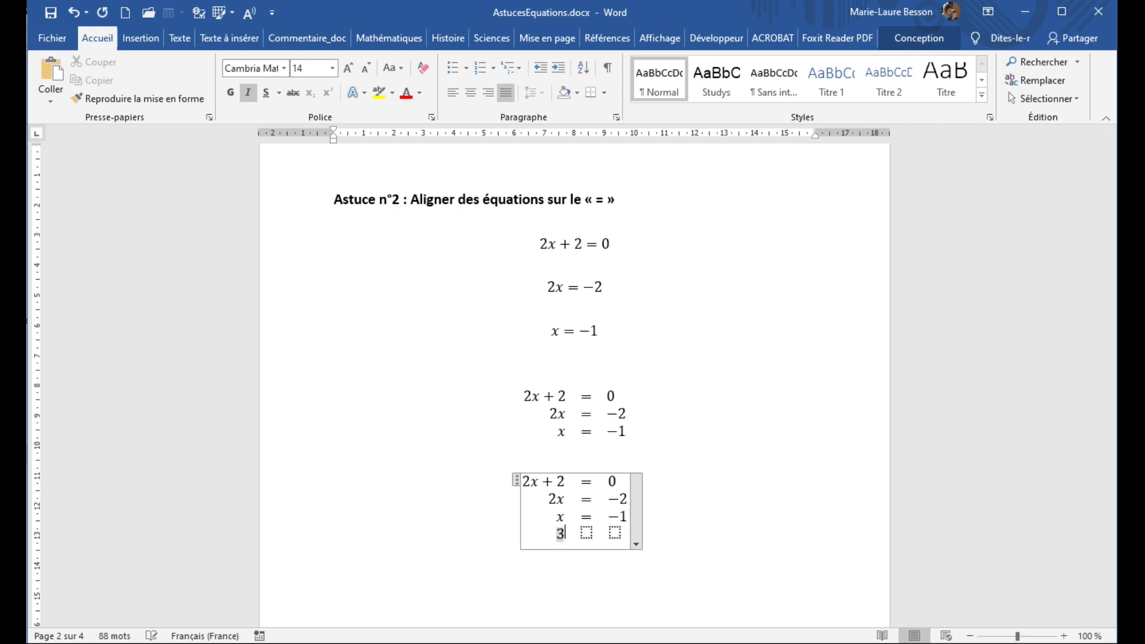
text(x + 5)
click(586, 532)
text(=)
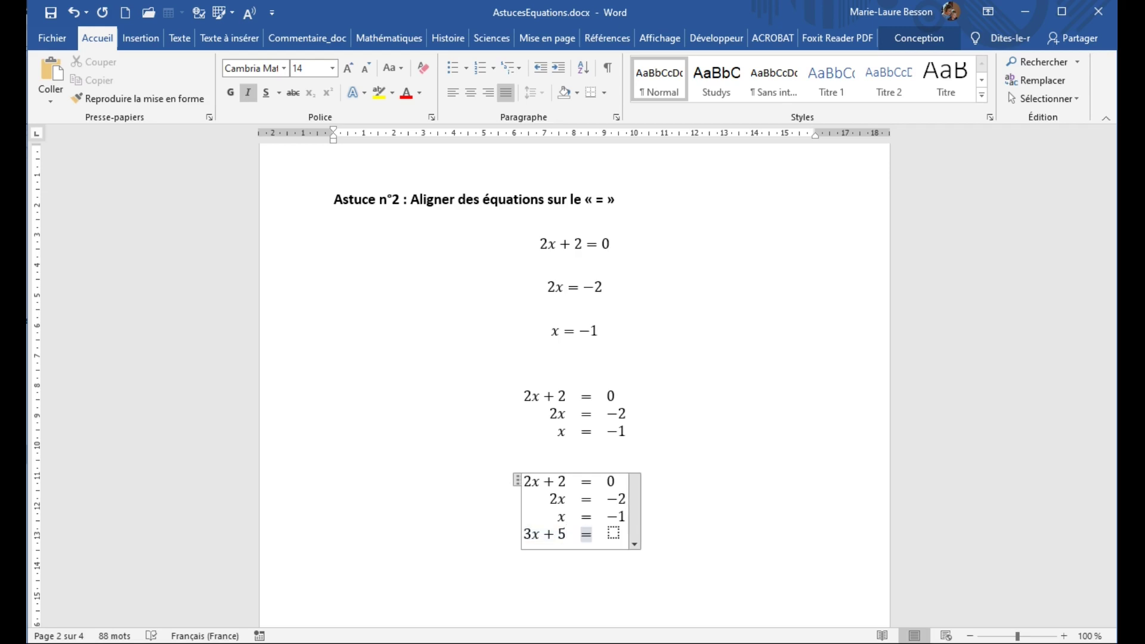
text(-)
text(20)
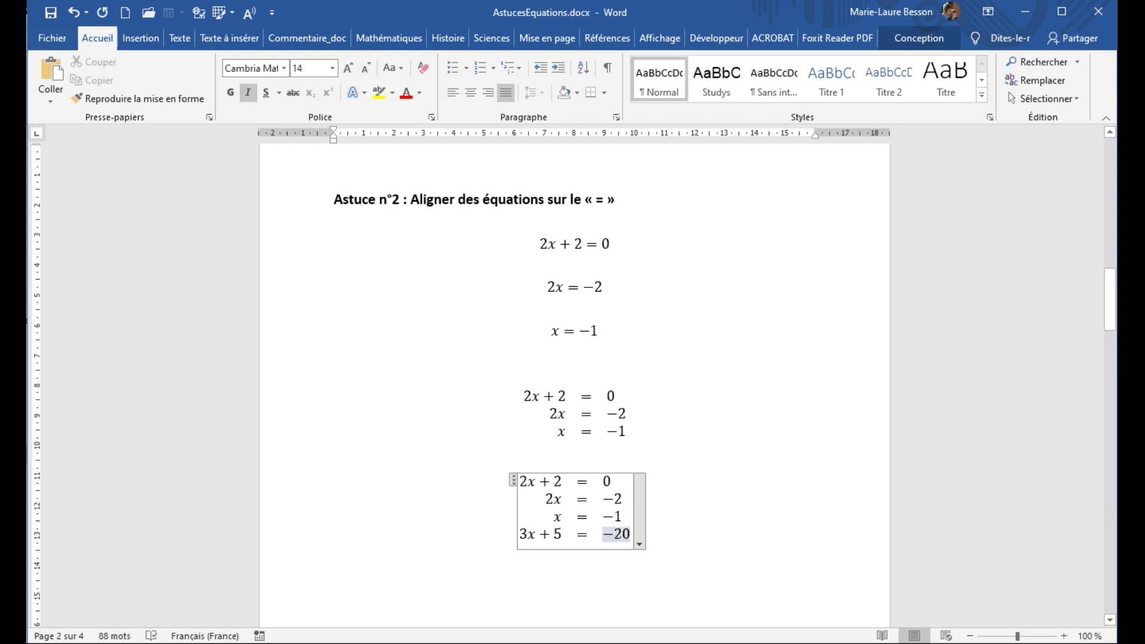
Delete the matrix row containing 3x + 5 = −20 and leave the equation
right_click(612, 537)
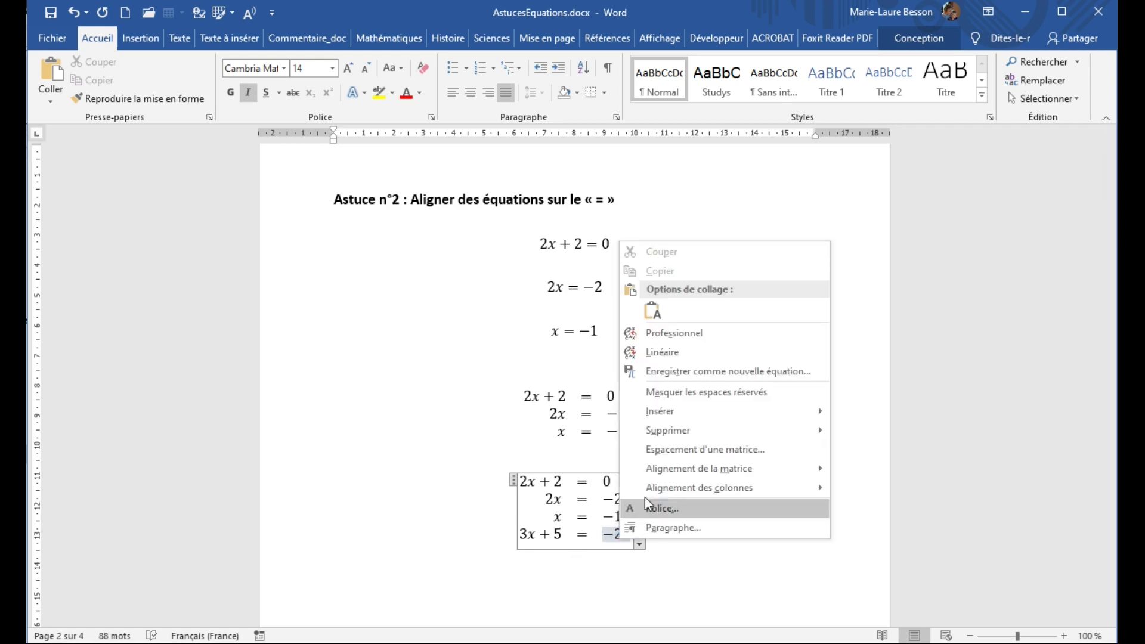
mouse_move(676, 437)
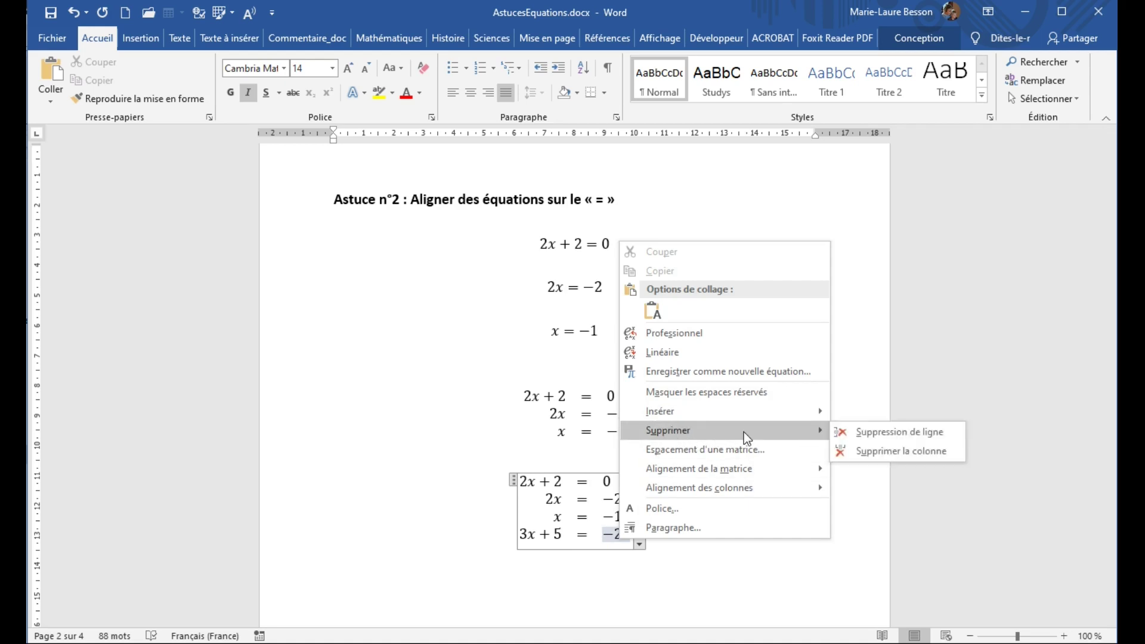
click(869, 436)
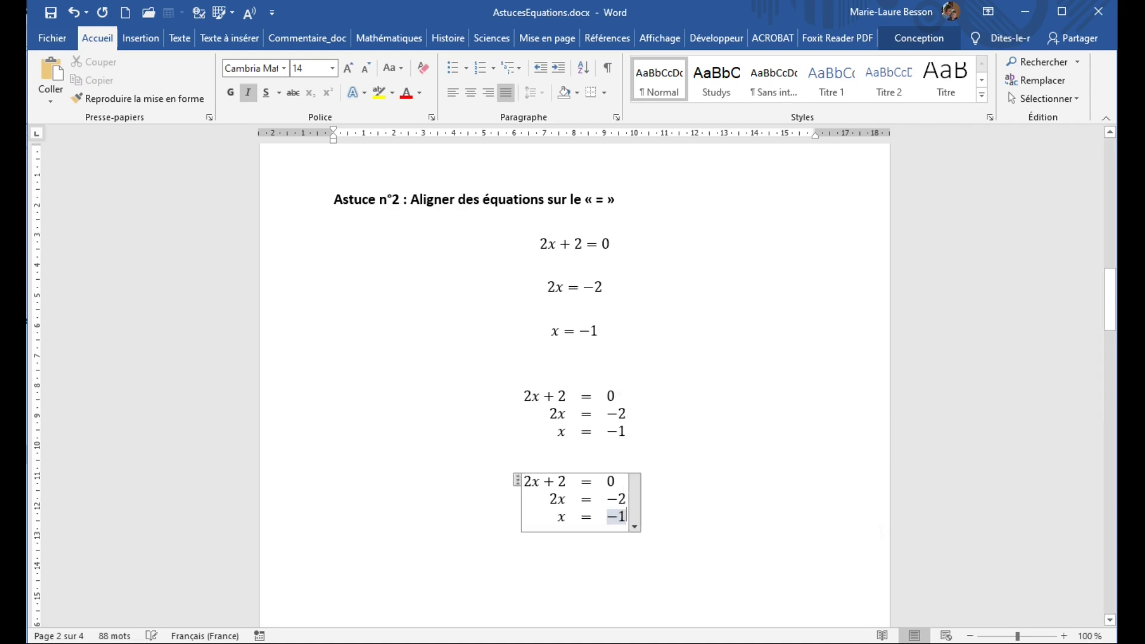
key(Down)
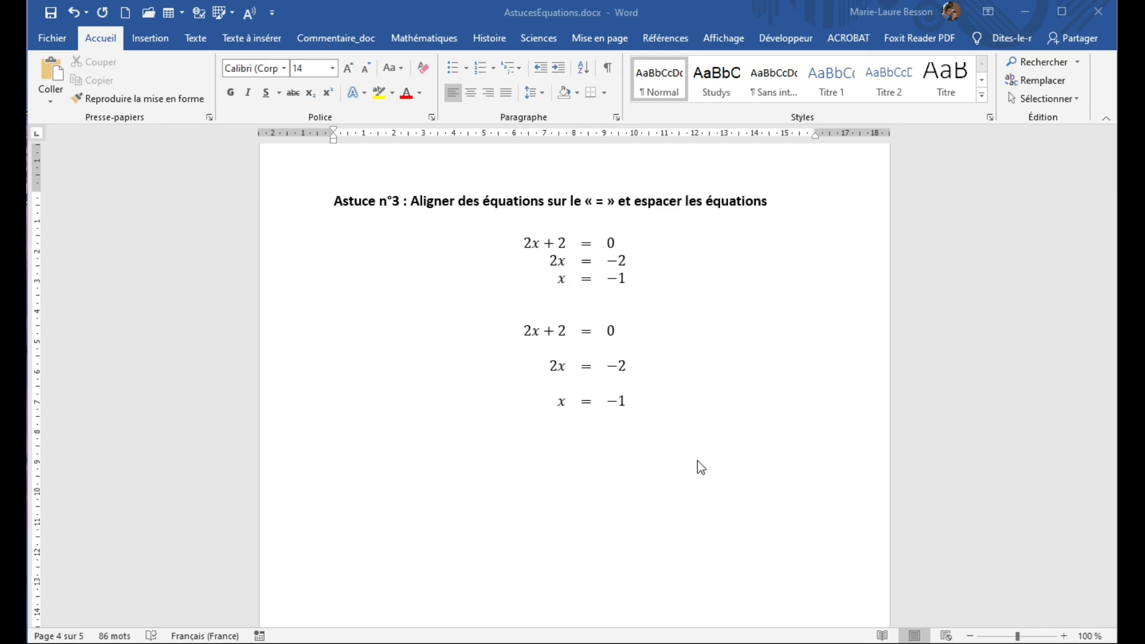
Set the minimum distance between baselines to Double for the upper matrix under tip n°3
click(564, 244)
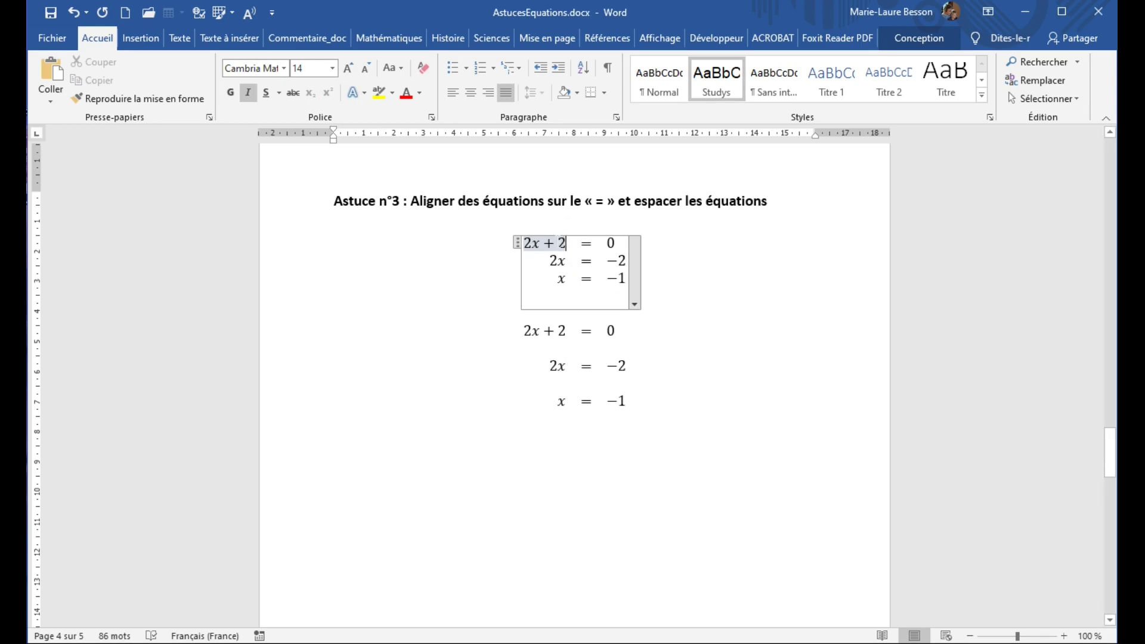
right_click(553, 241)
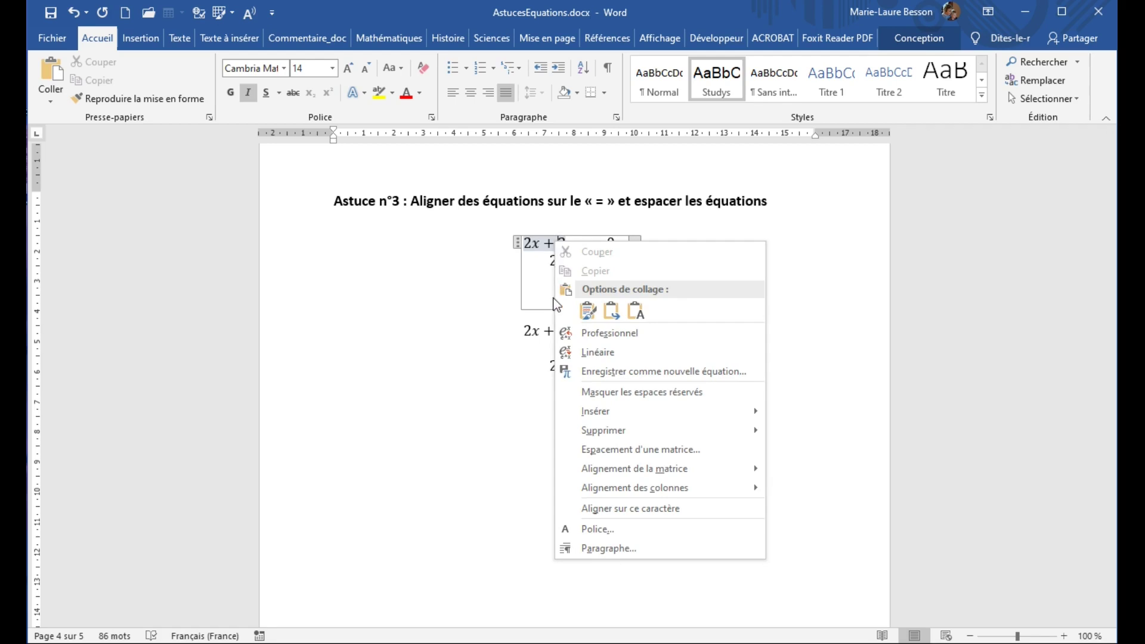
click(595, 450)
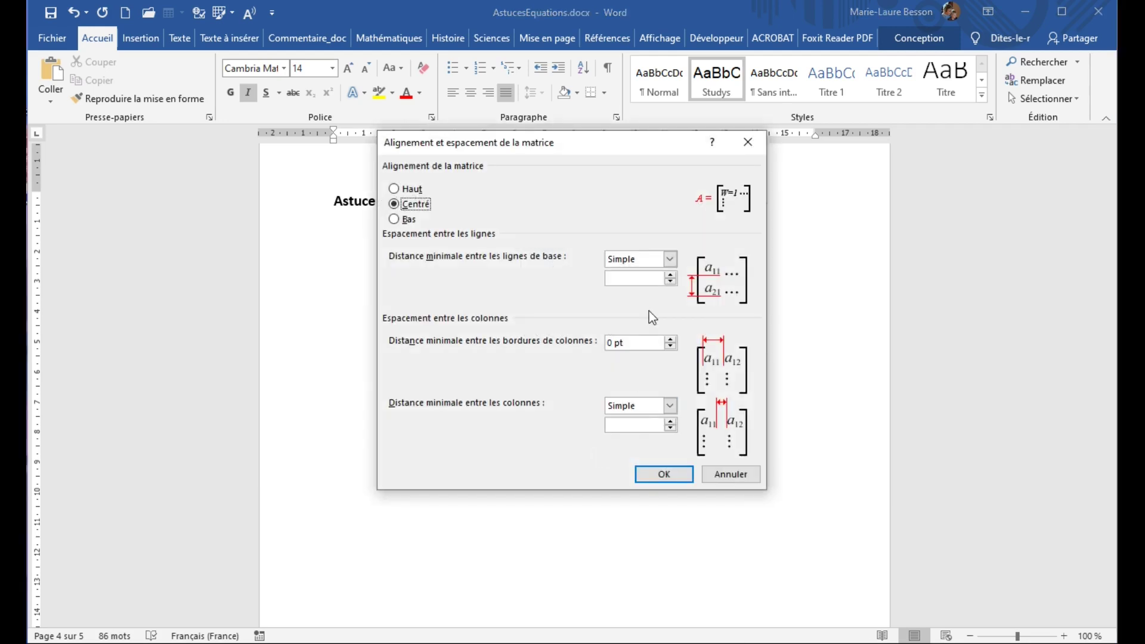
click(670, 259)
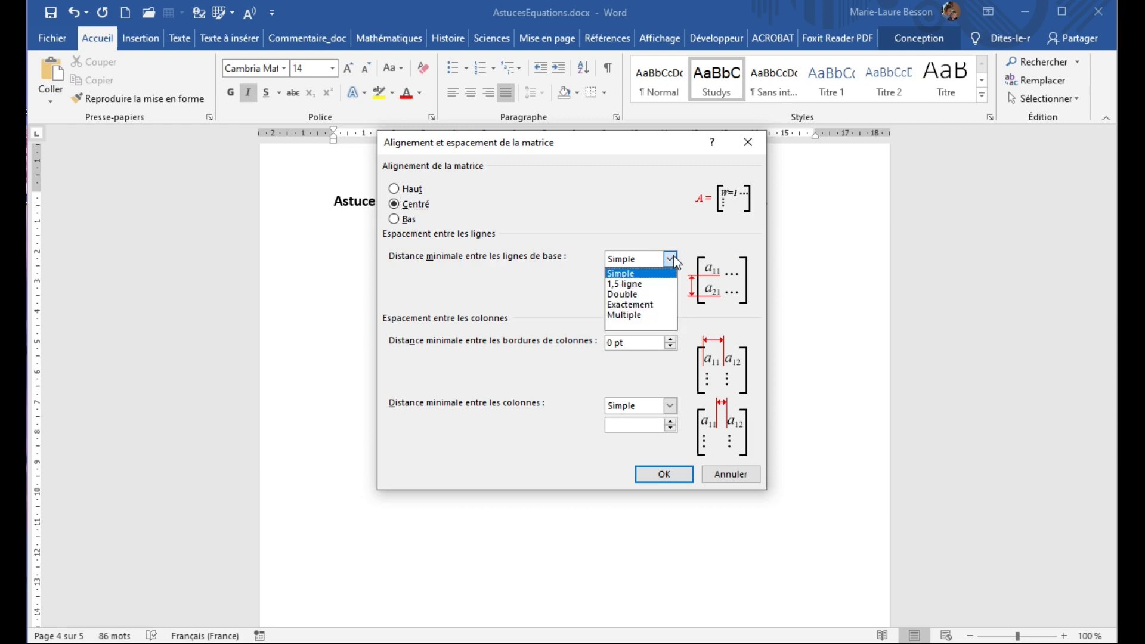
click(633, 296)
click(662, 472)
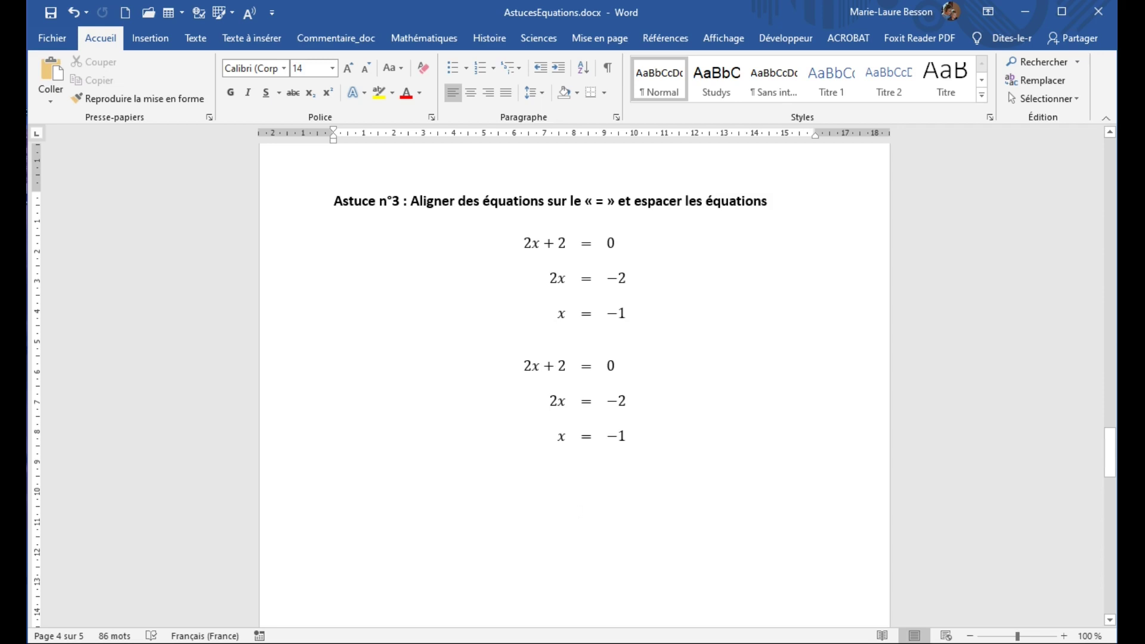
Insert a matrix for aligning equations with 3 lines below the existing ones, using the symbols mini equation editor
click(424, 37)
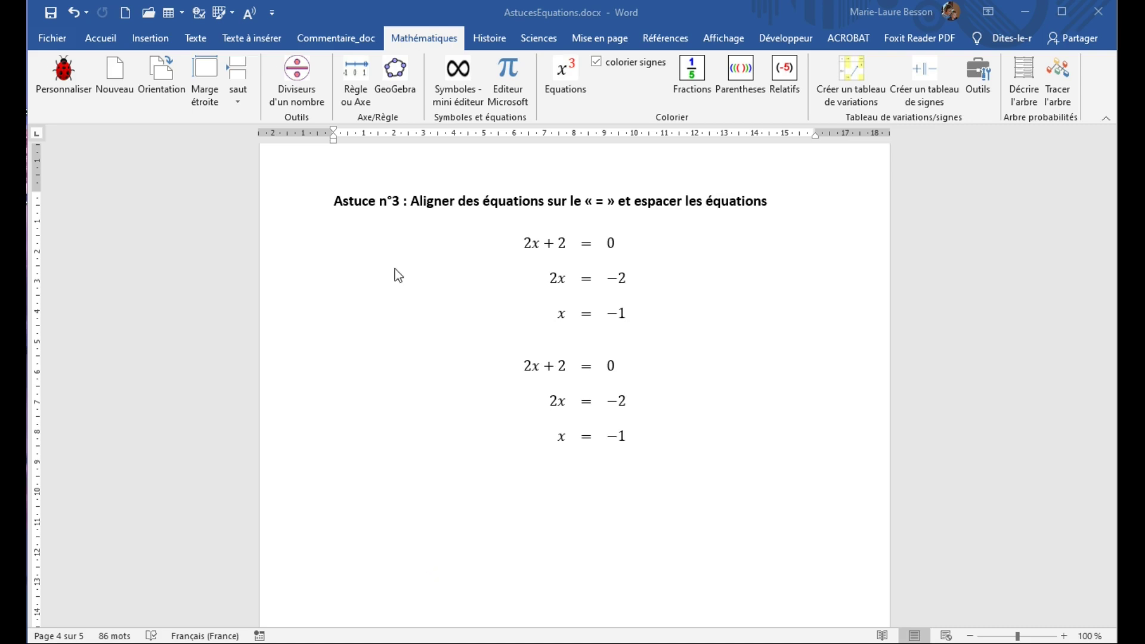
click(454, 80)
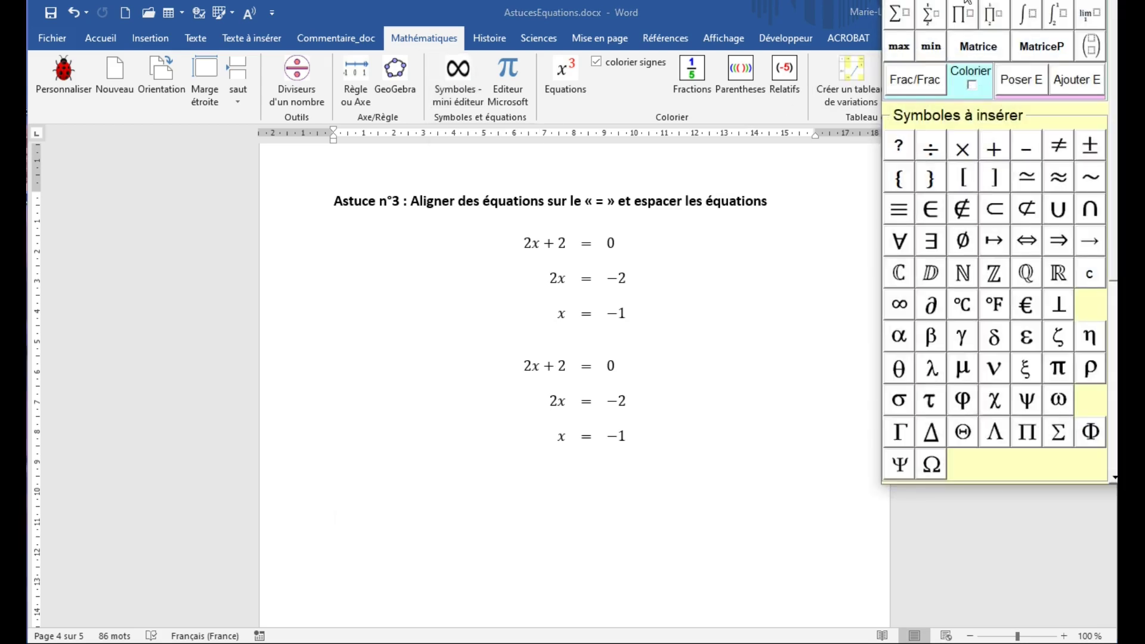
drag(972, 11, 955, 42)
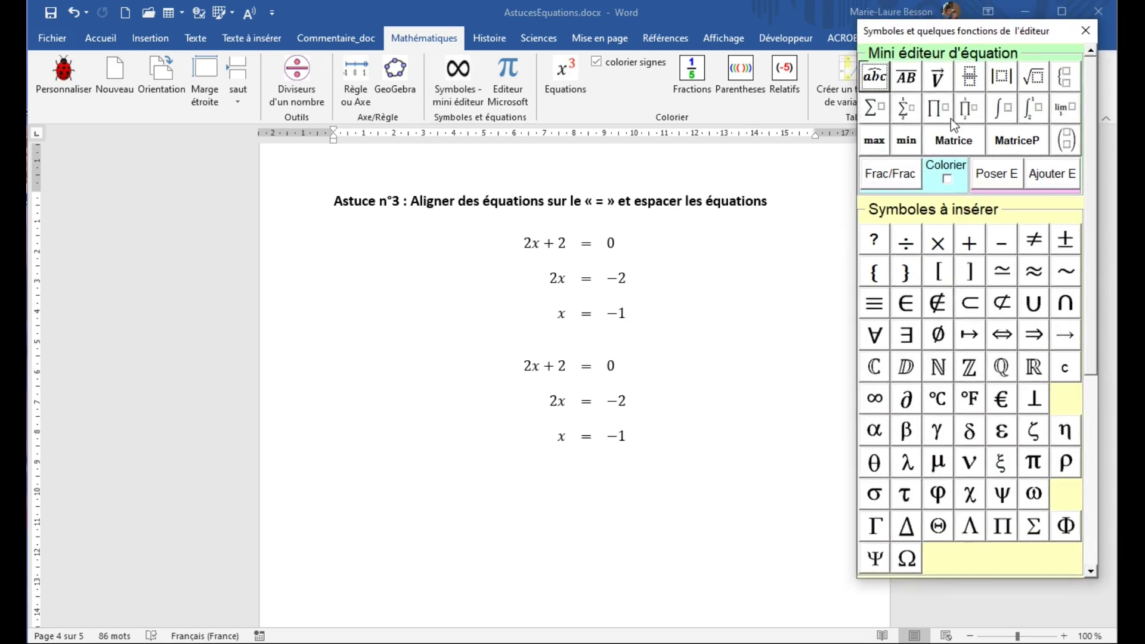
click(953, 148)
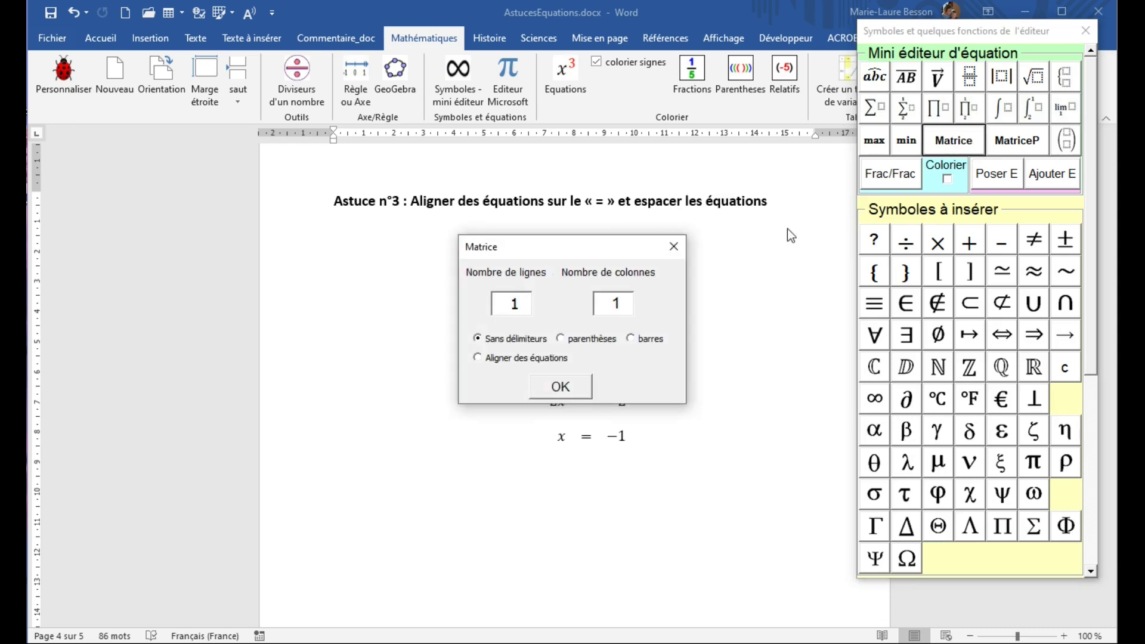
drag(595, 251, 717, 238)
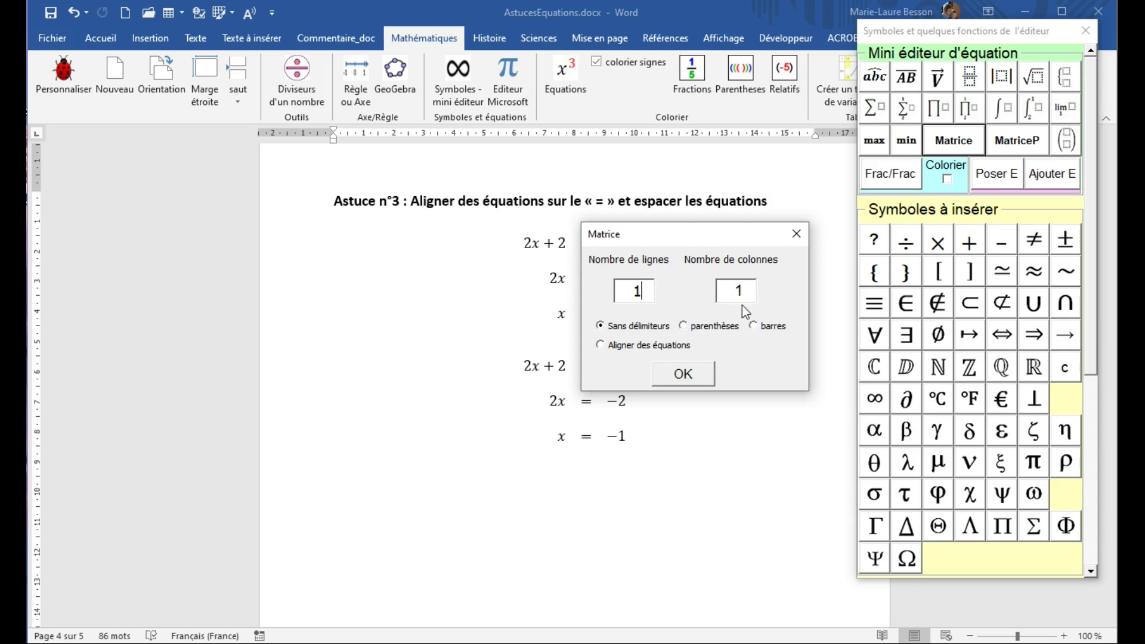
click(600, 344)
double_click(637, 290)
text(3)
click(691, 376)
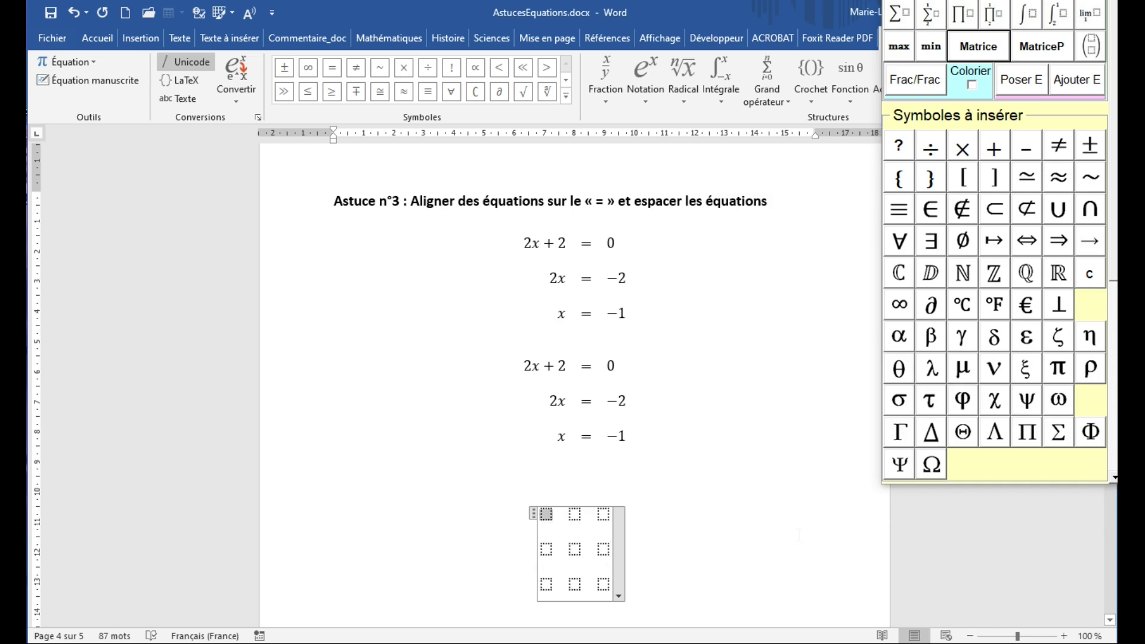
Fill the first row of the new spaced matrix with 2x + 2, = and 0, one entry per cell
text(2)
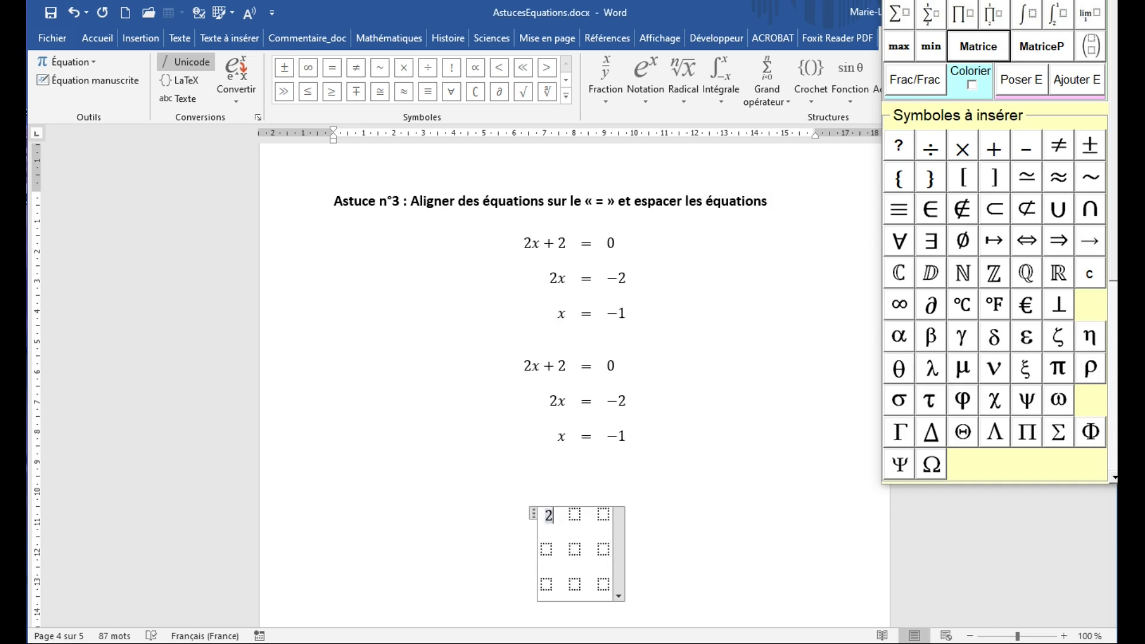
text(x + 2)
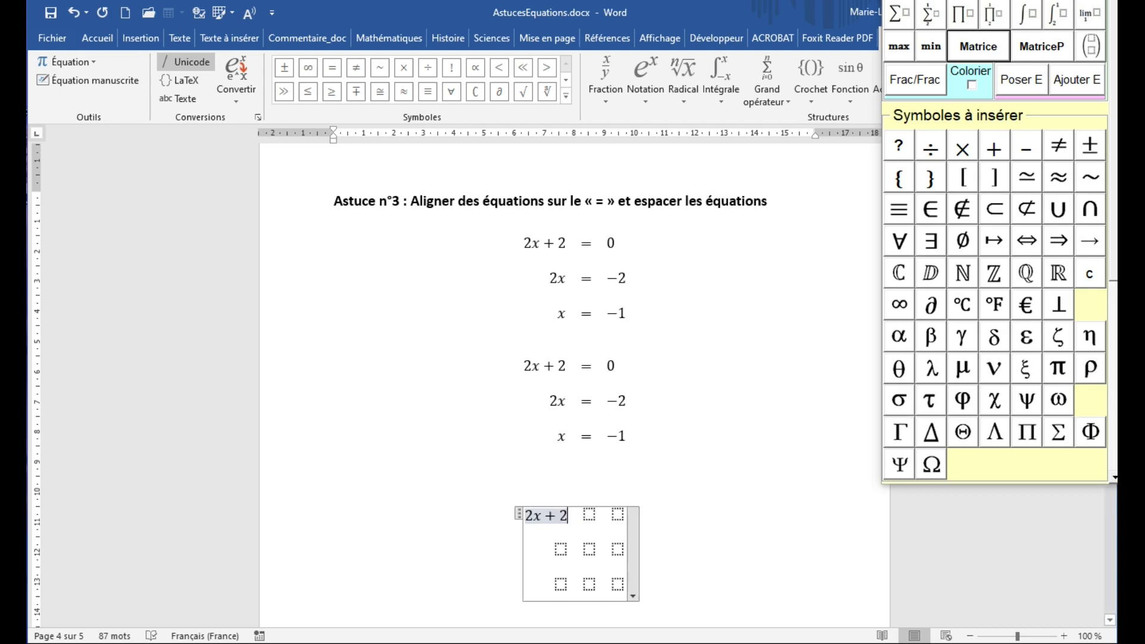
click(618, 548)
click(589, 514)
text(=)
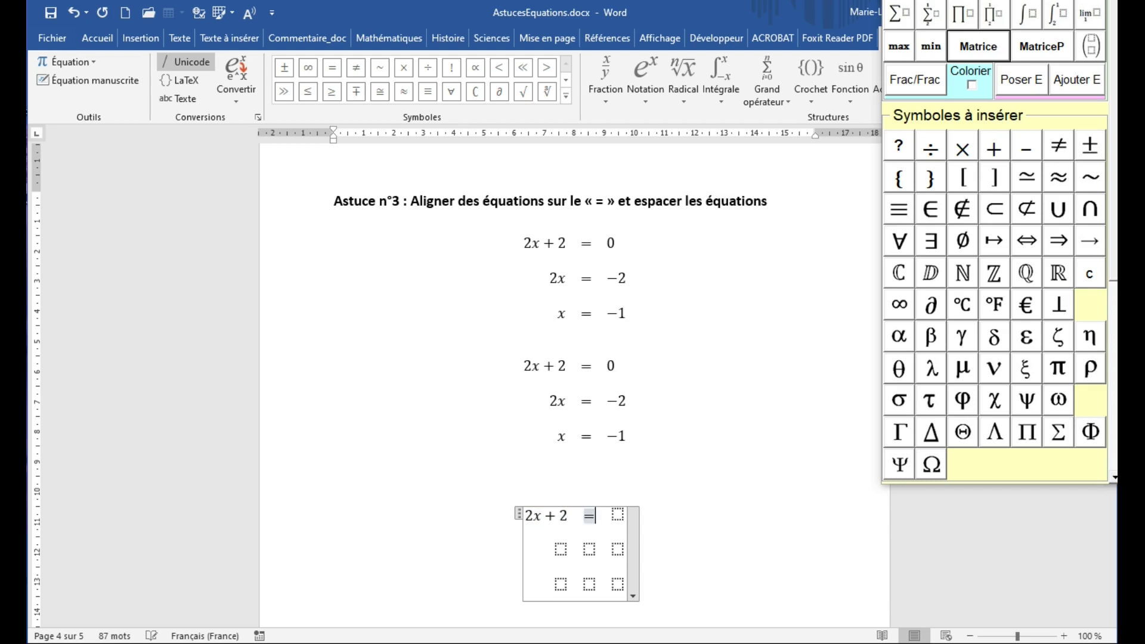
click(617, 514)
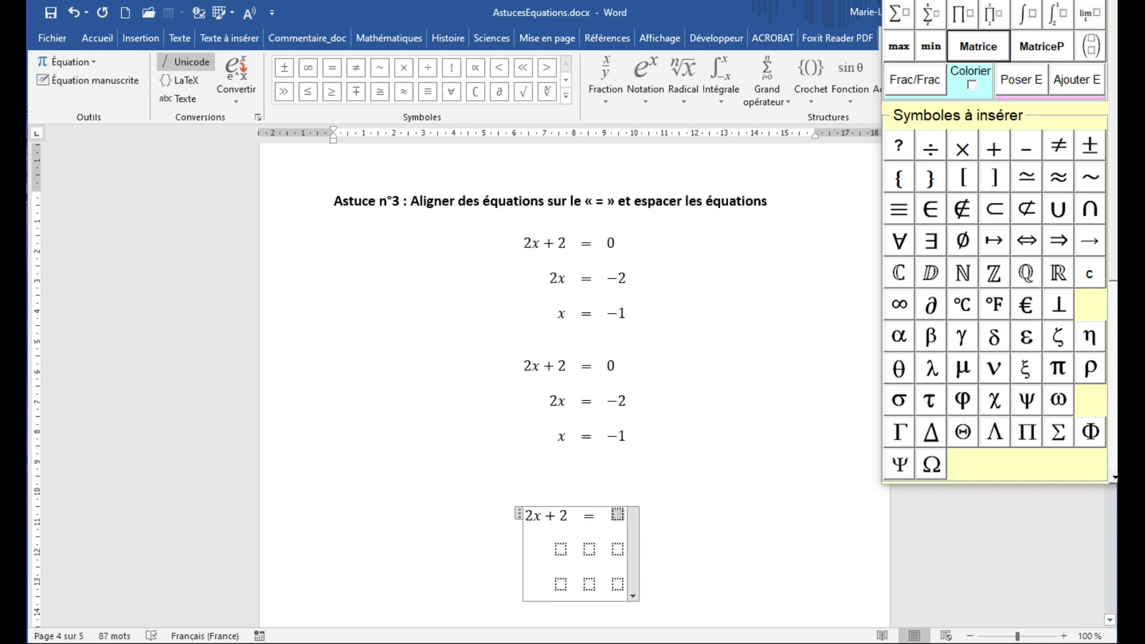
text(0)
Fill the second row of the spaced matrix with 2x, = and −2, one entry per cell
click(561, 547)
text(2)
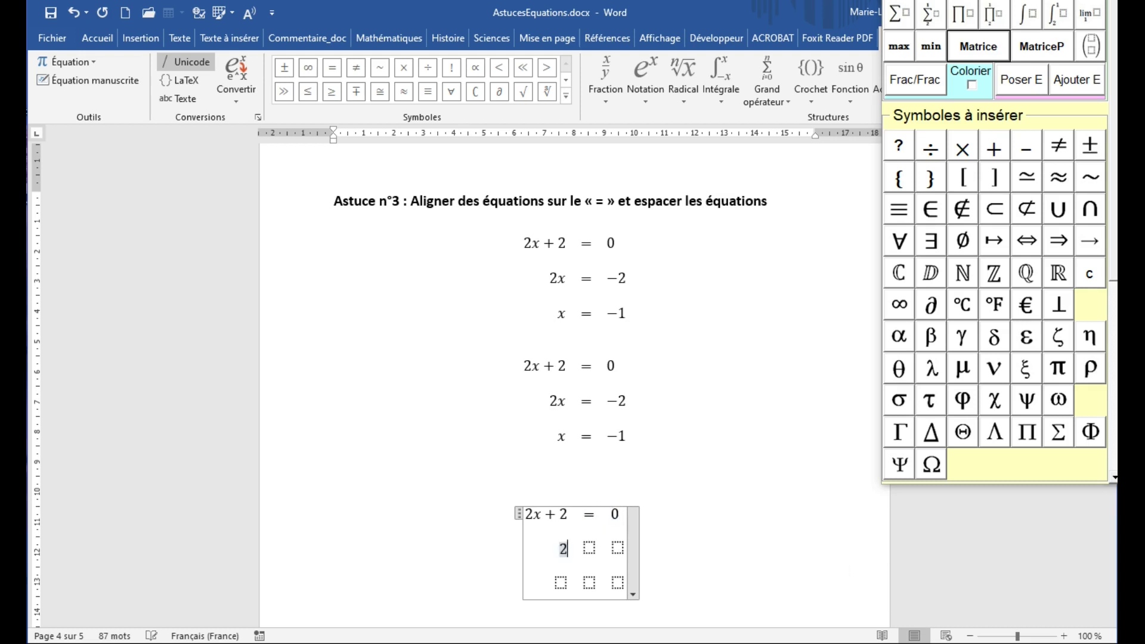
text(x)
click(589, 547)
text(=)
click(617, 547)
text(-2)
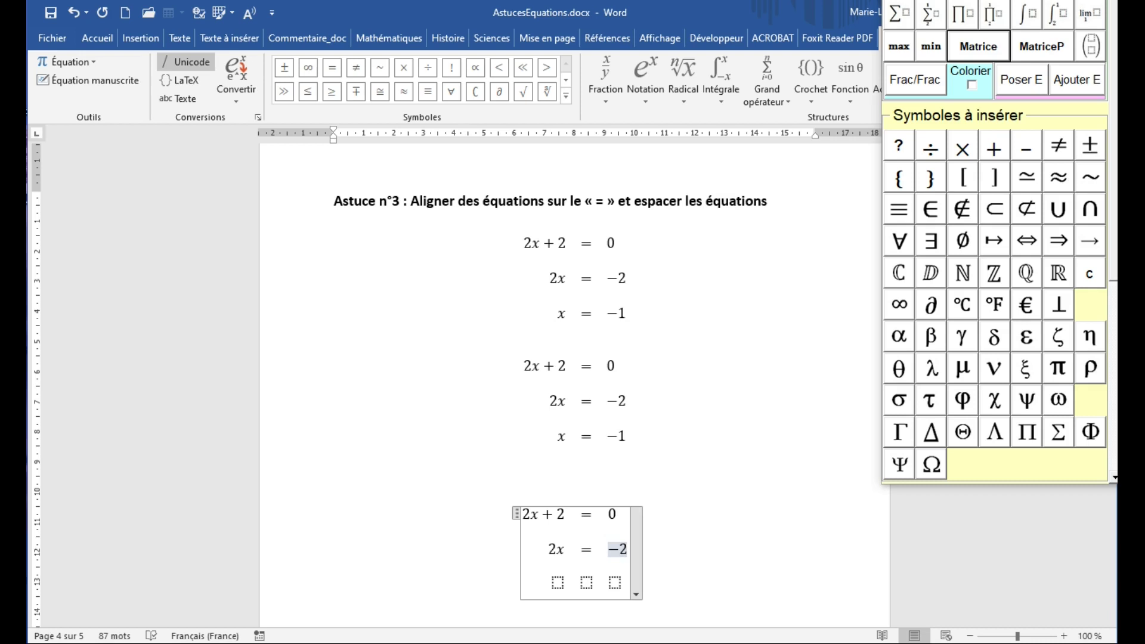
Fill the third row of the spaced matrix with x, = and −1, and leave the equation
click(615, 583)
key(Left)
key(Left)
text(x)
key(Right)
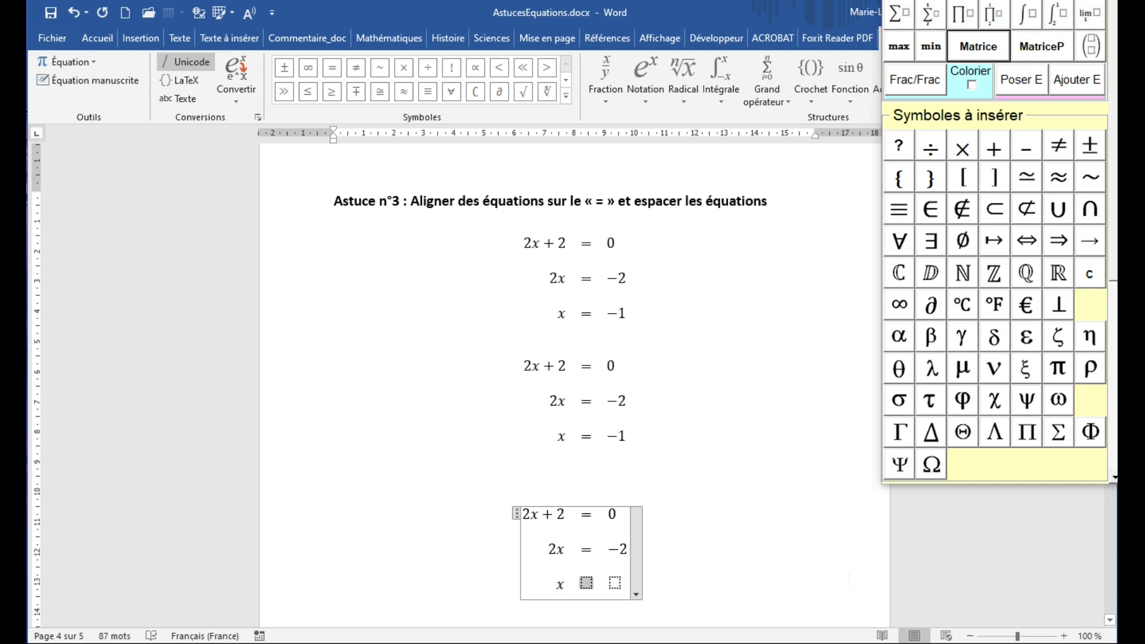
text(=)
key(Right)
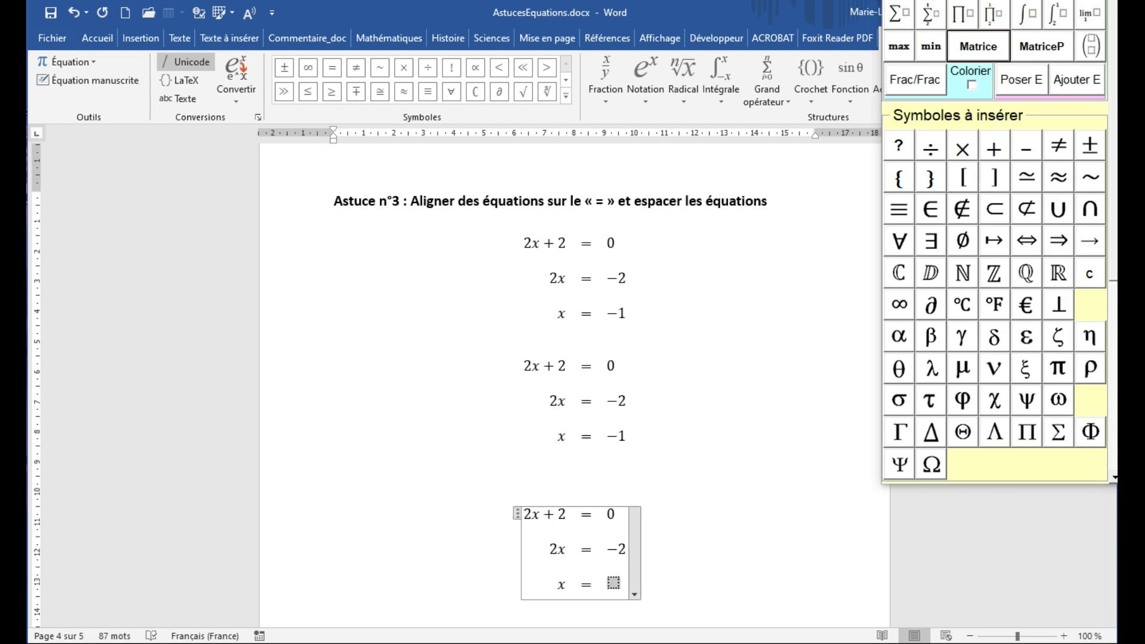
text(-1)
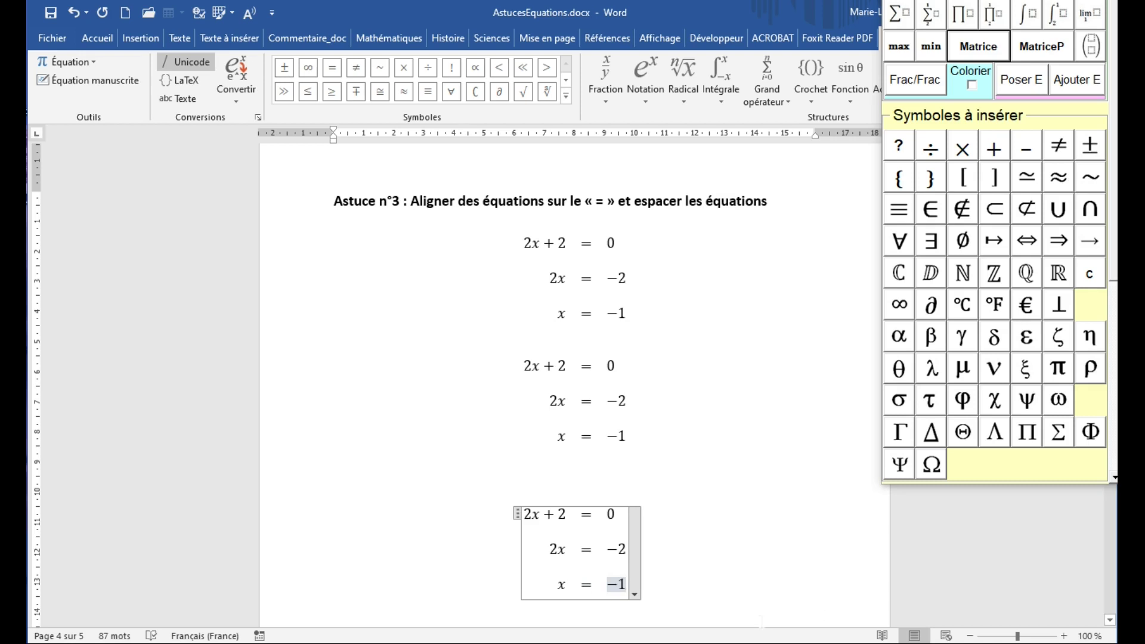
click(487, 607)
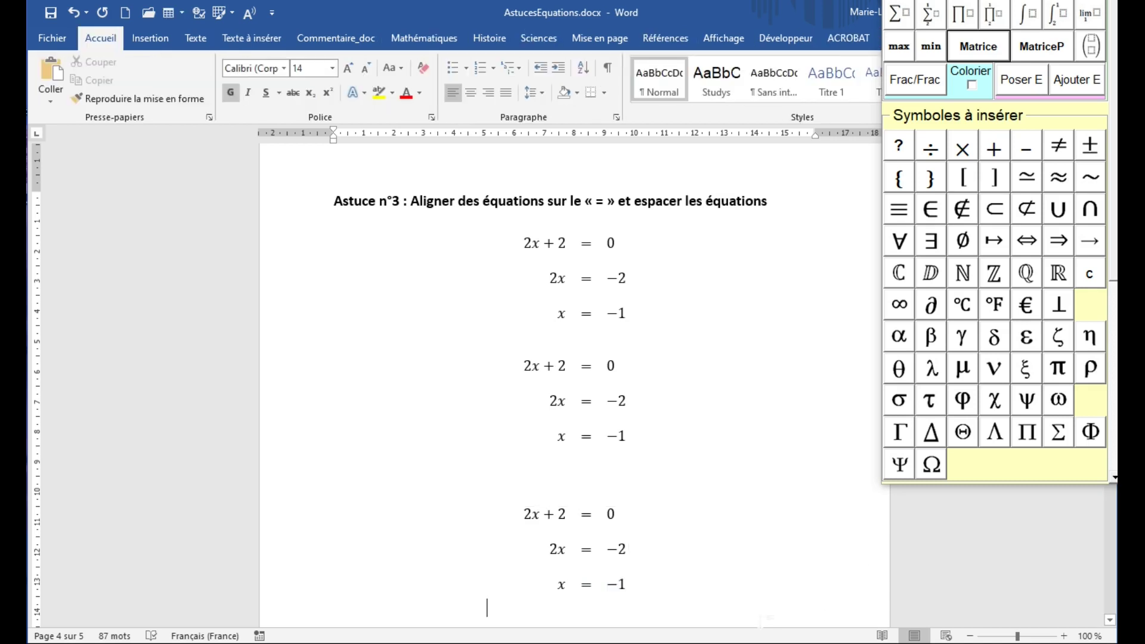
key(Up)
key(Up)
Open the template's spacing and font customisation settings to examine the line spacing options
click(197, 40)
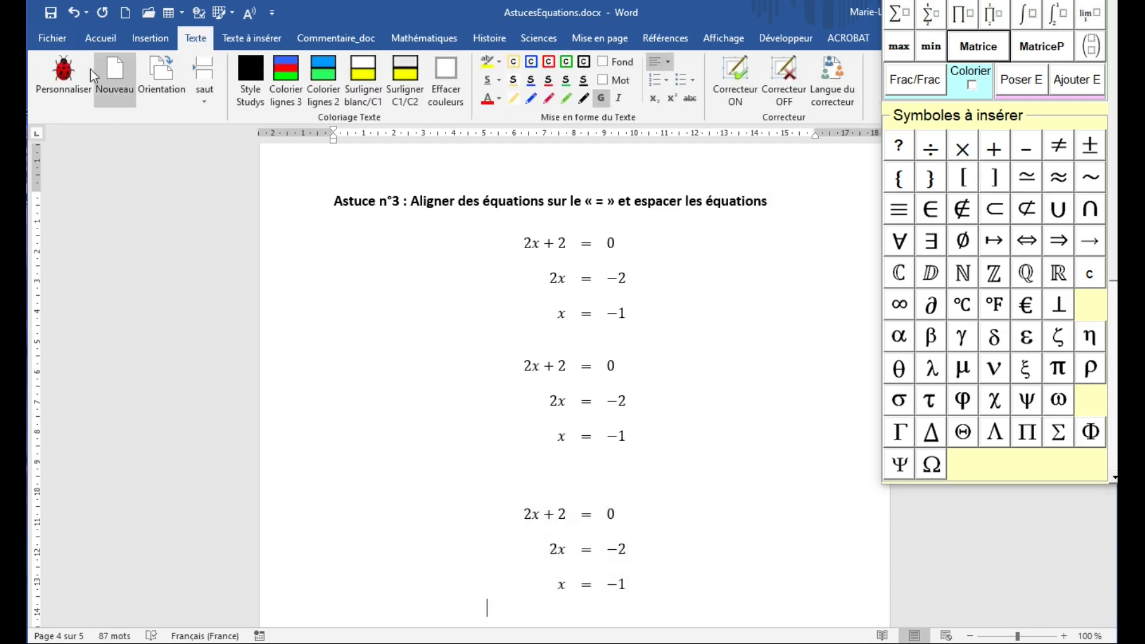
click(63, 74)
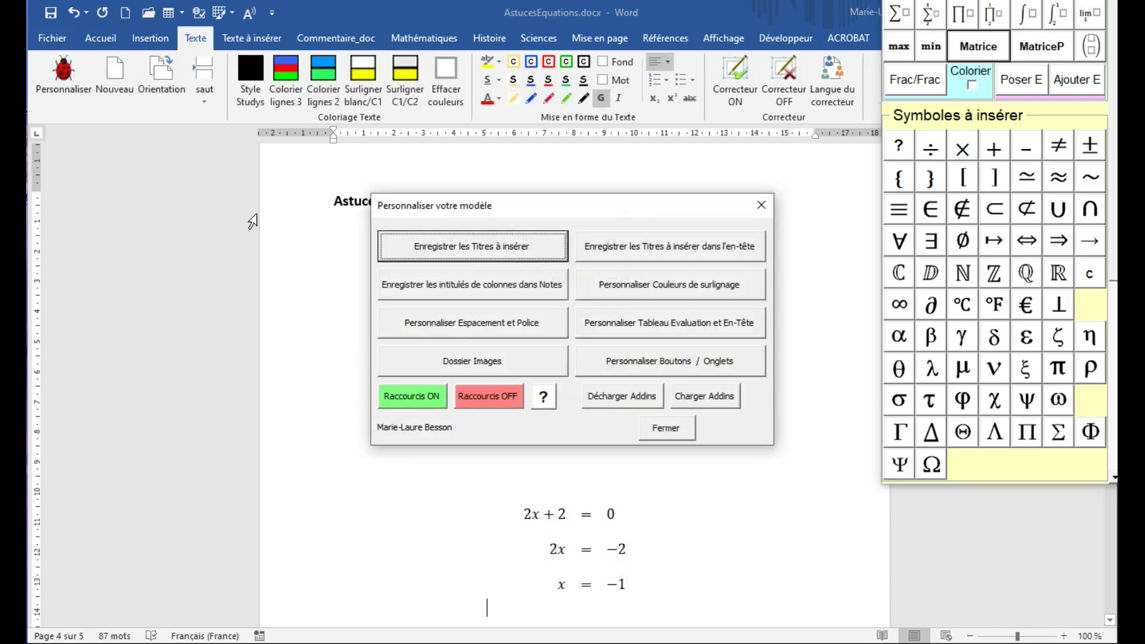
click(437, 325)
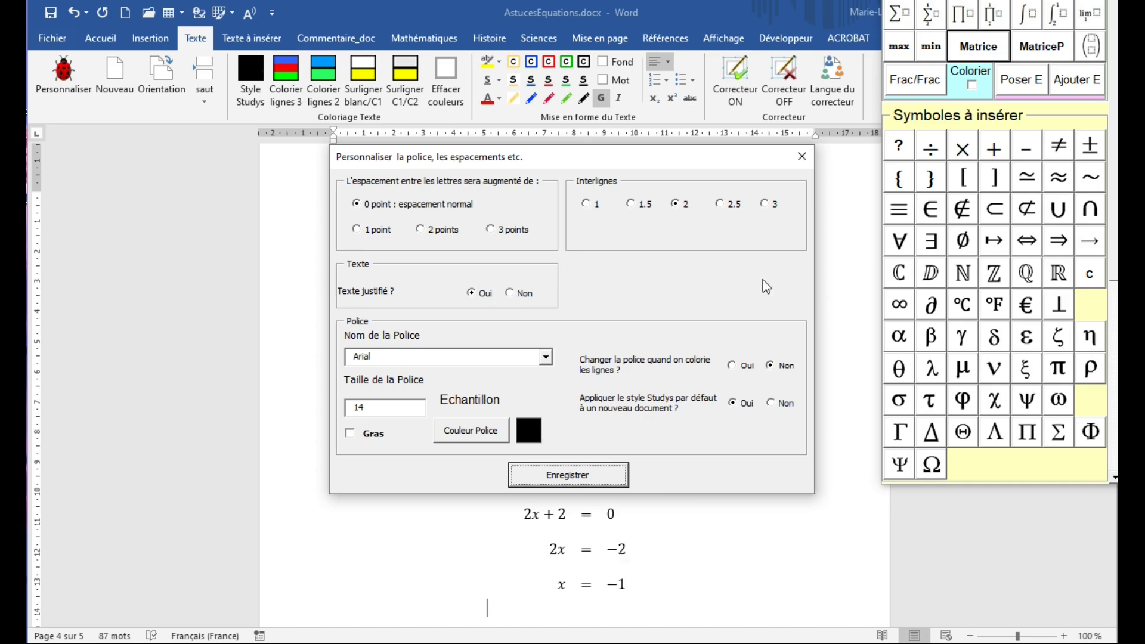
Close the template's customisation windows without saving and return to the document
click(802, 156)
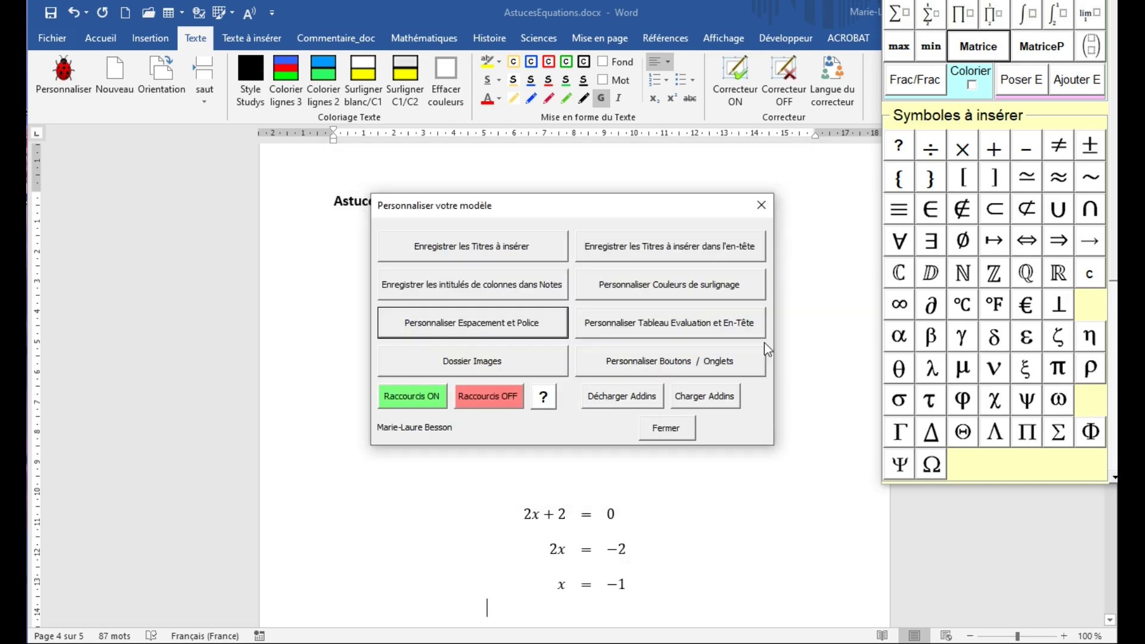
click(762, 205)
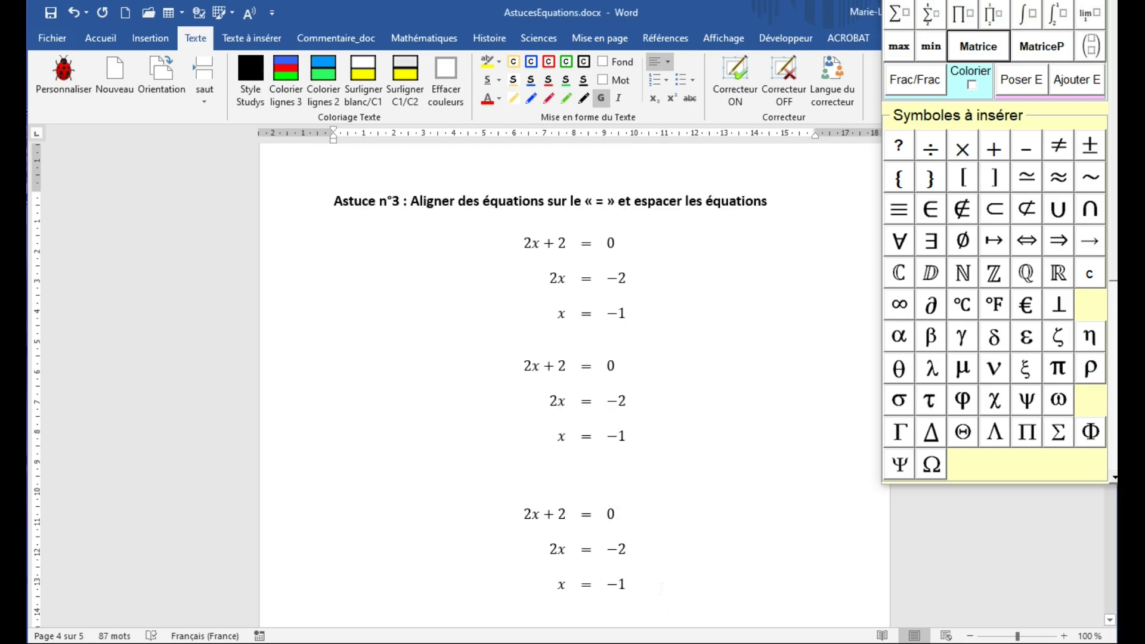
click(626, 548)
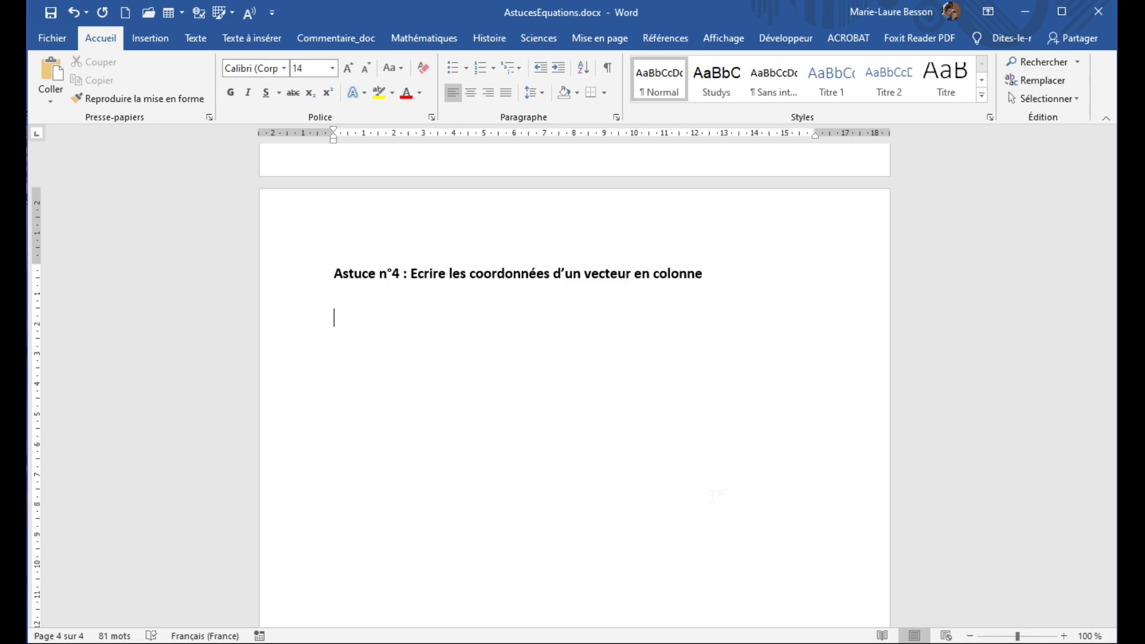
Write the point A (2;8) as a new equation under the Astuce n°4 heading
key(alt+equal)
text(A)
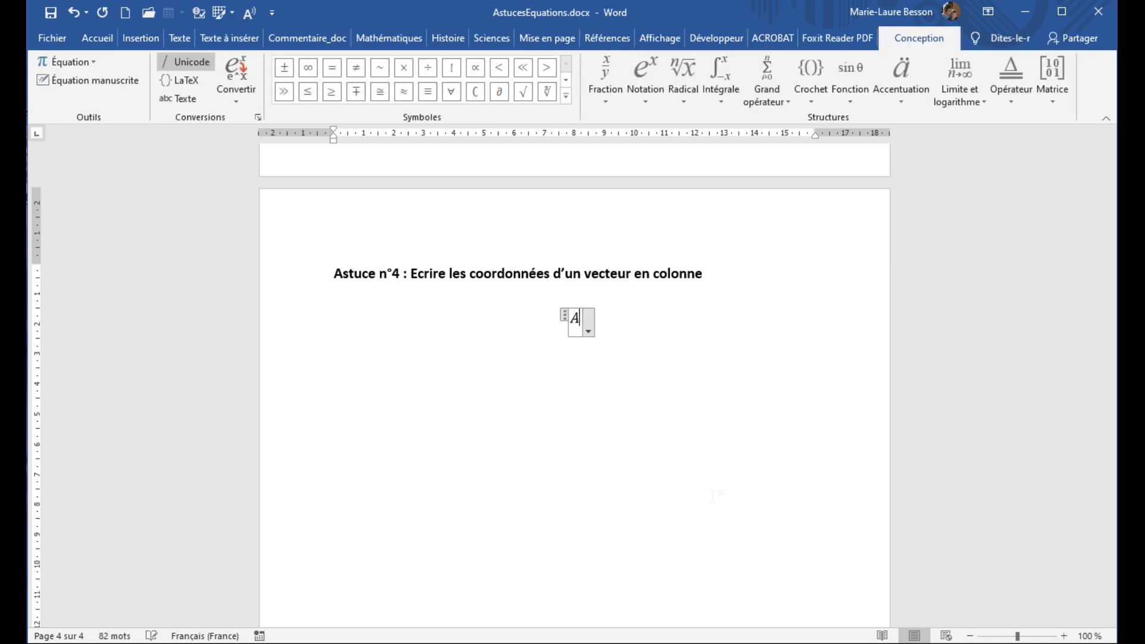
text( ()
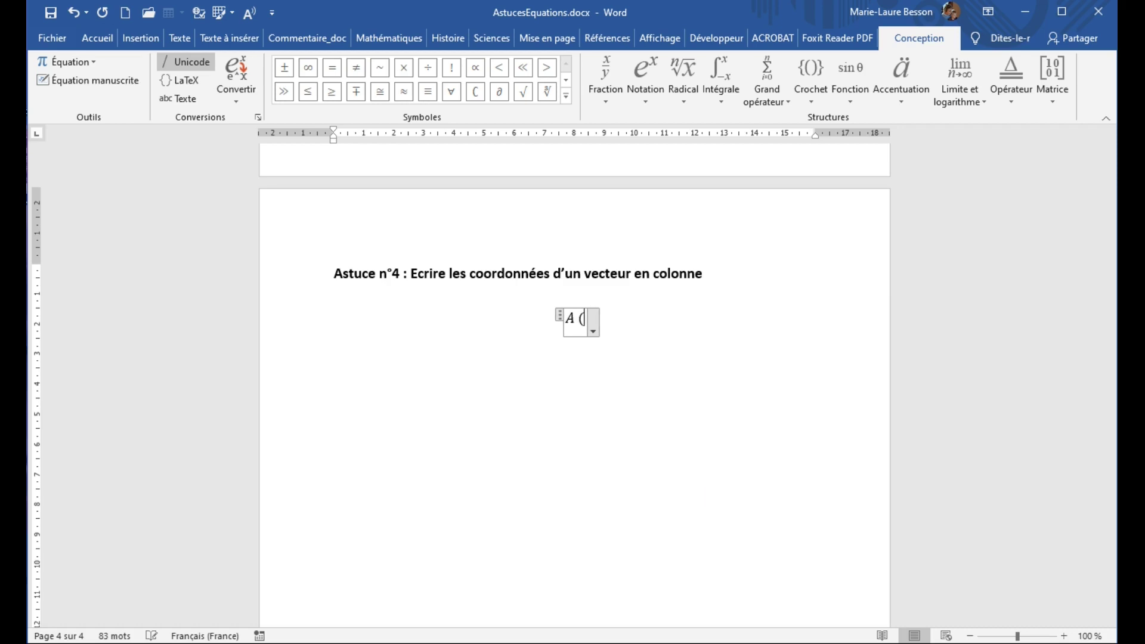
text(2)
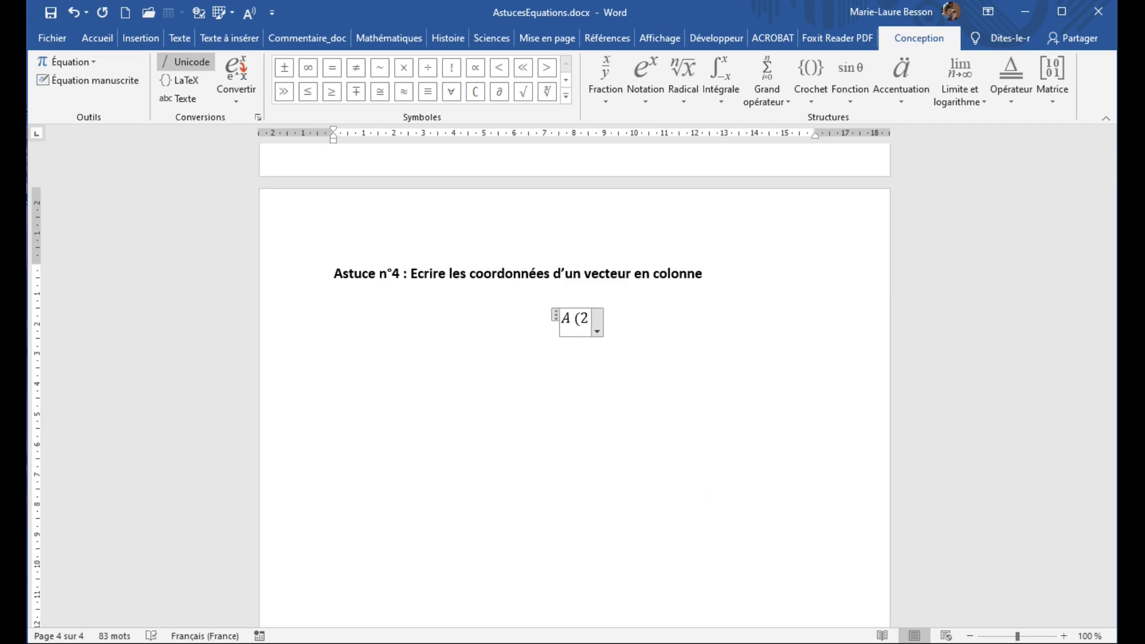
text(;8))
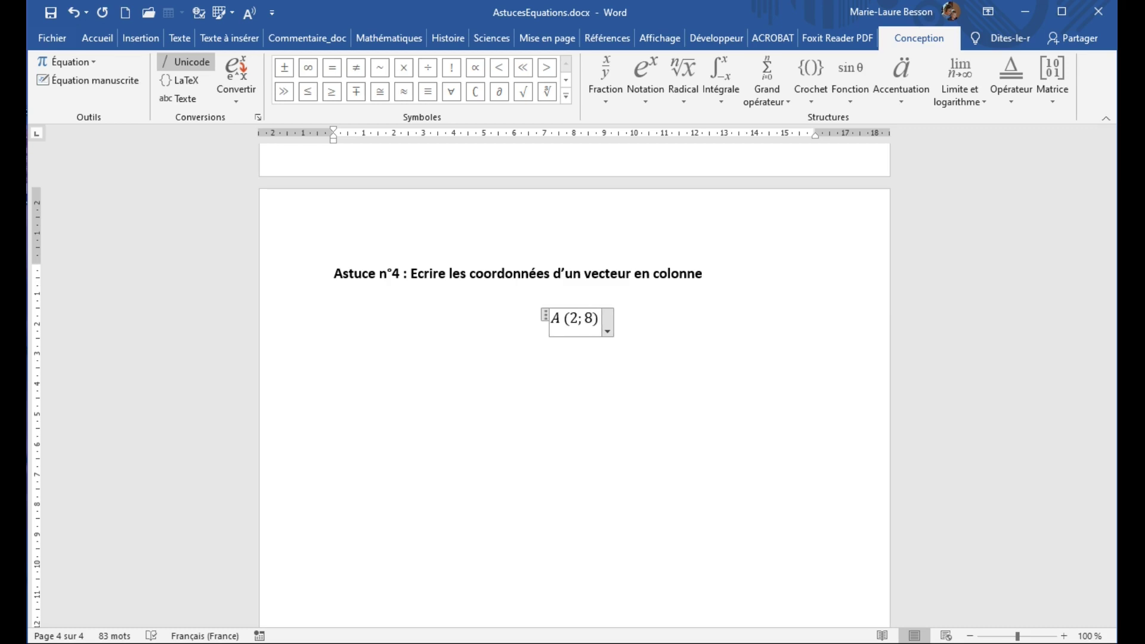
key(Return)
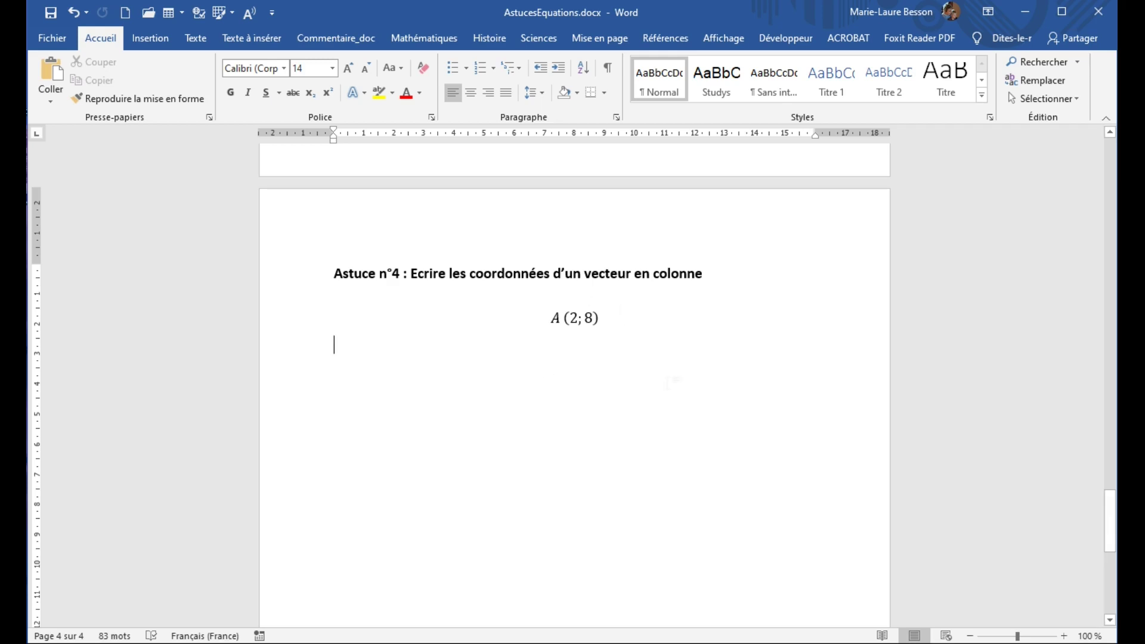
Start a new equation below the point and enter AB under a right-pointing arrow accent
key(alt+equal)
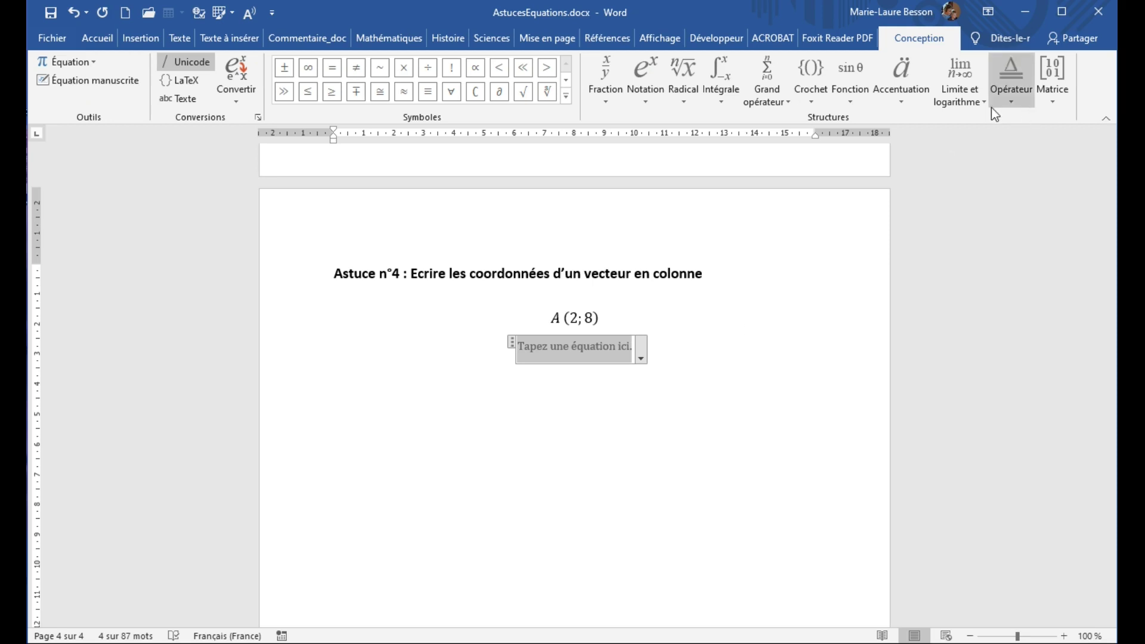
click(902, 101)
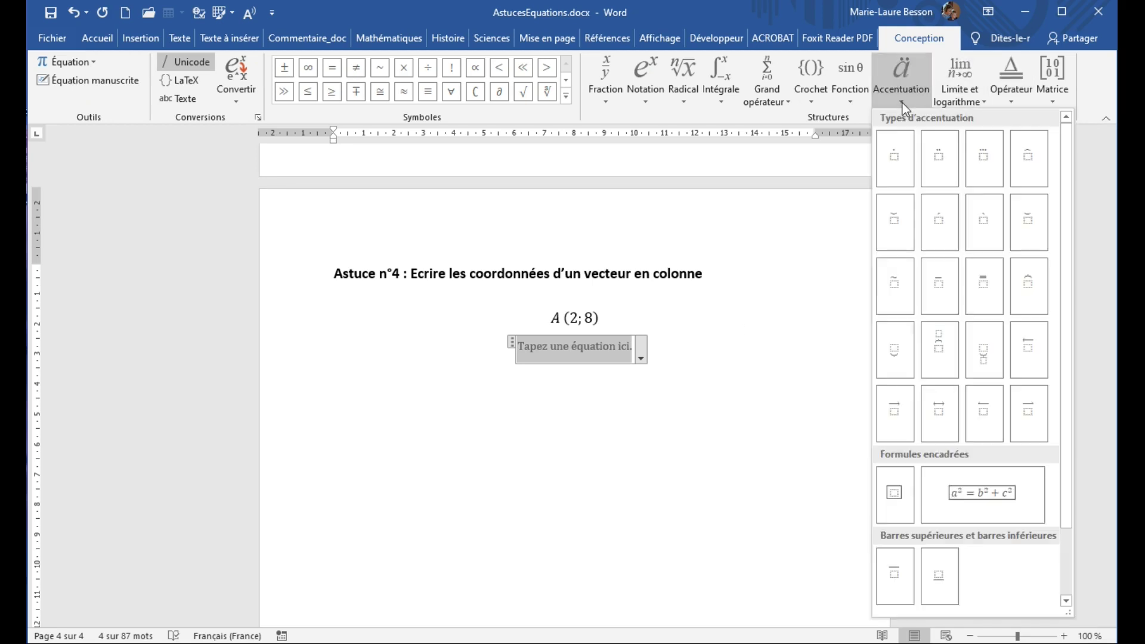
click(895, 411)
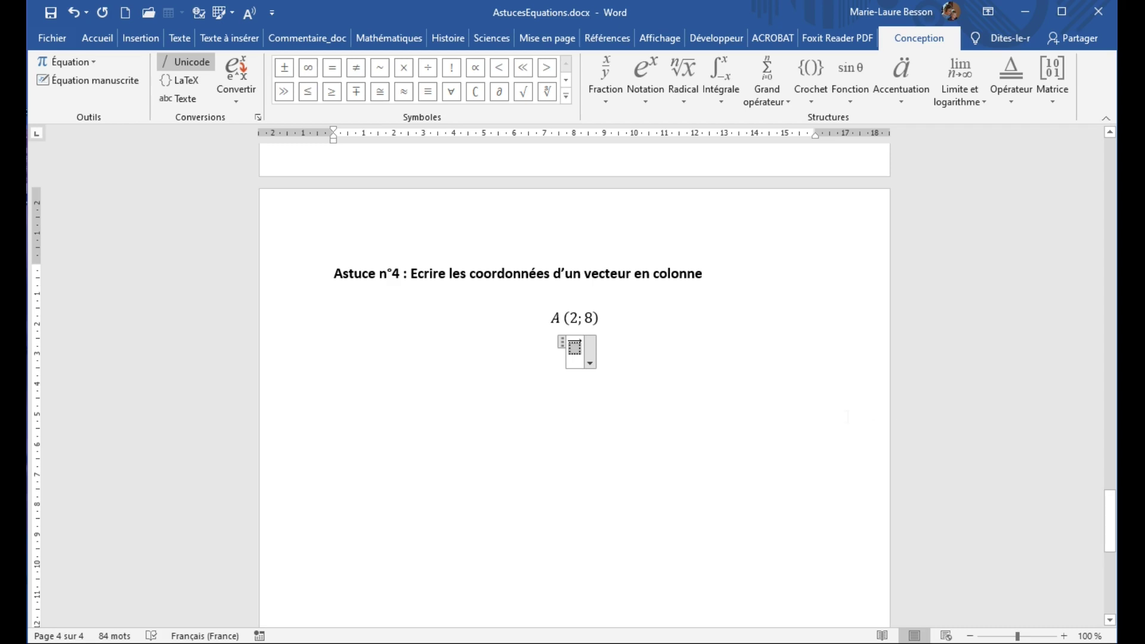
text(AB)
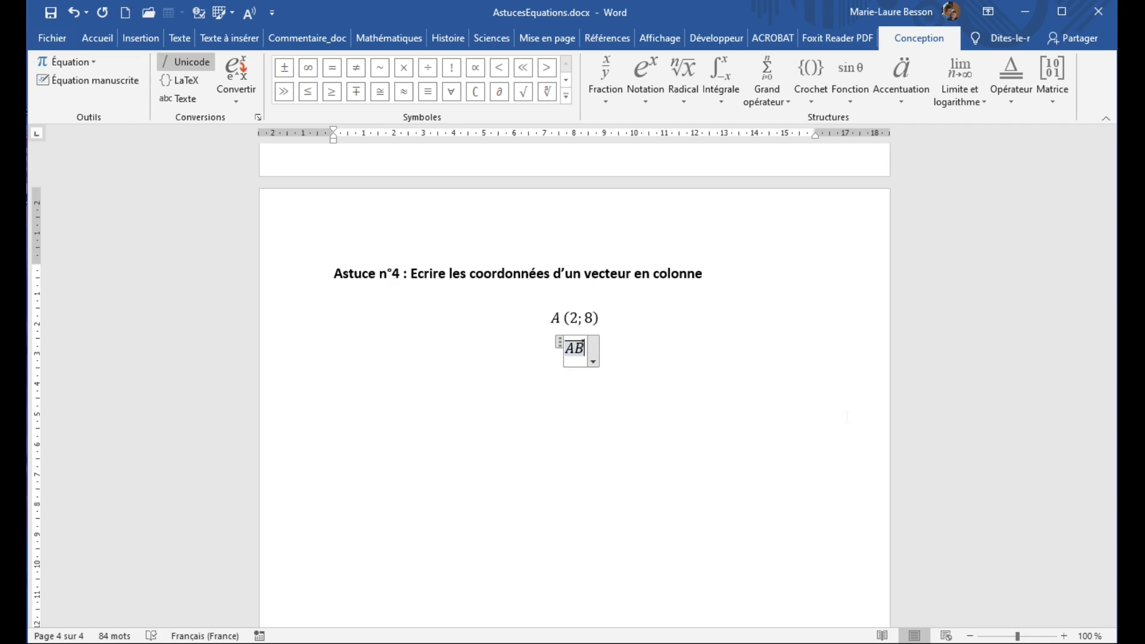
key(Right)
Add a two-row stack in parentheses after vector AB, with −2 above 5
click(810, 102)
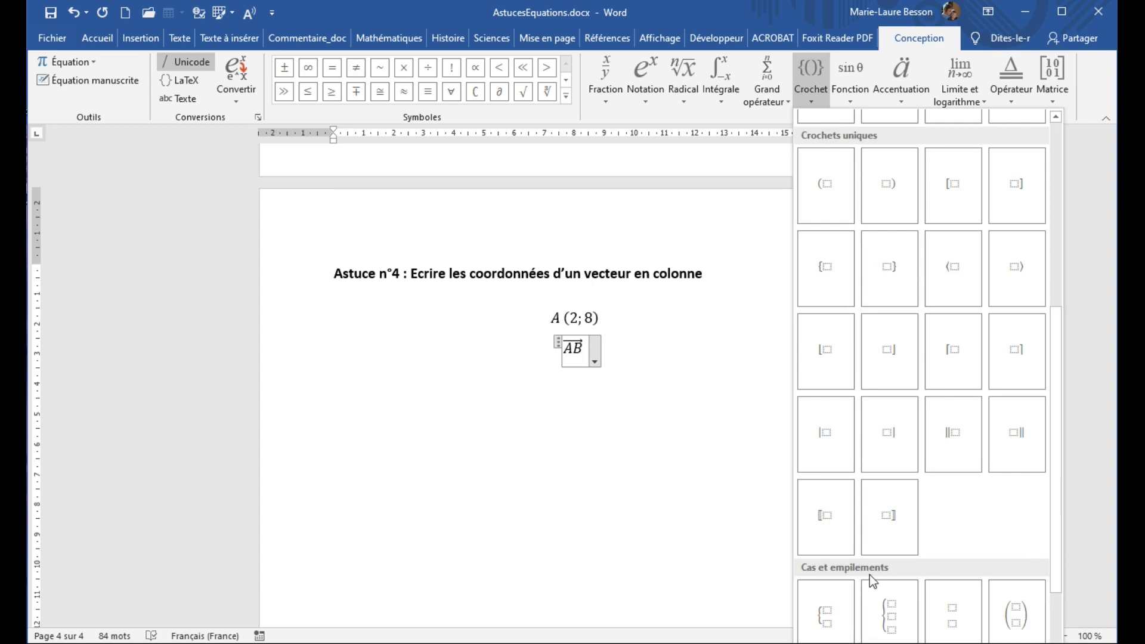
click(1016, 614)
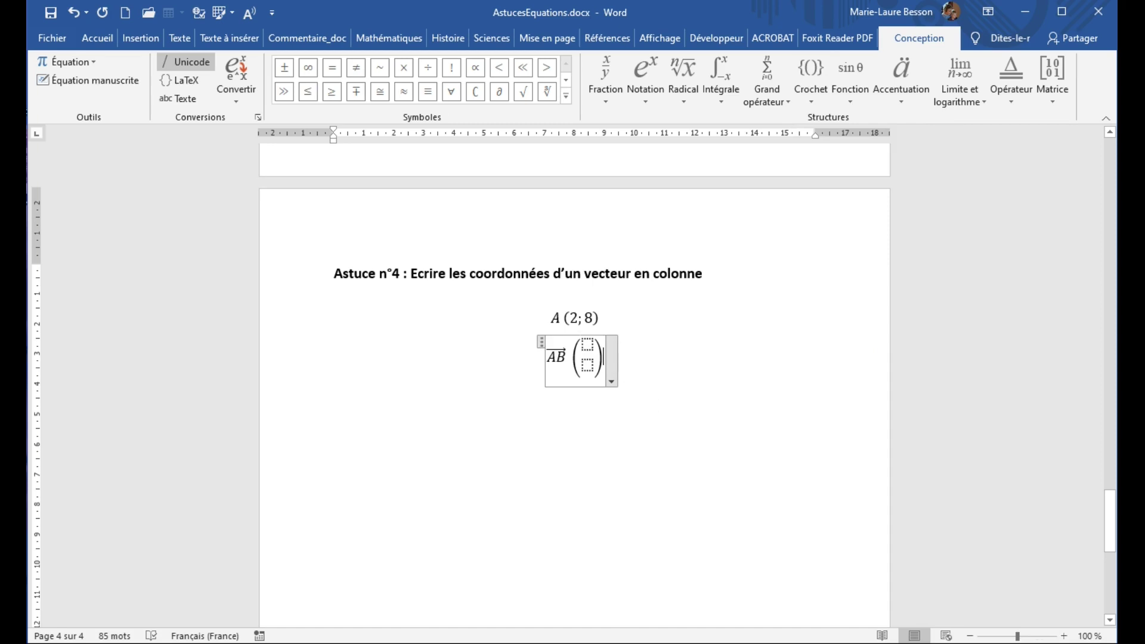
click(587, 344)
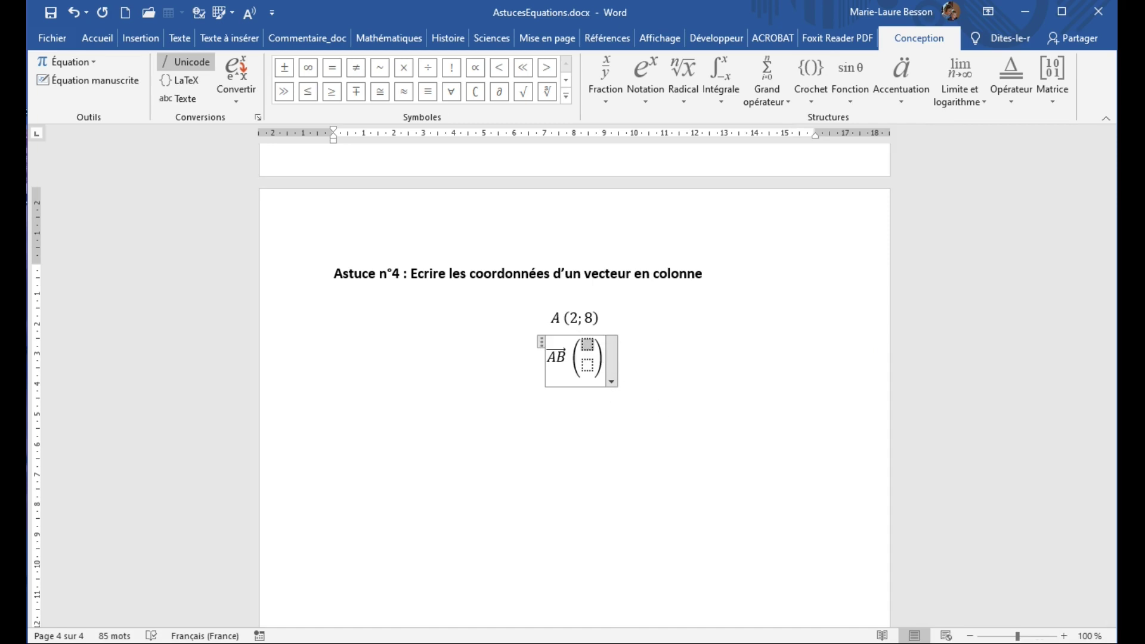
text(-2)
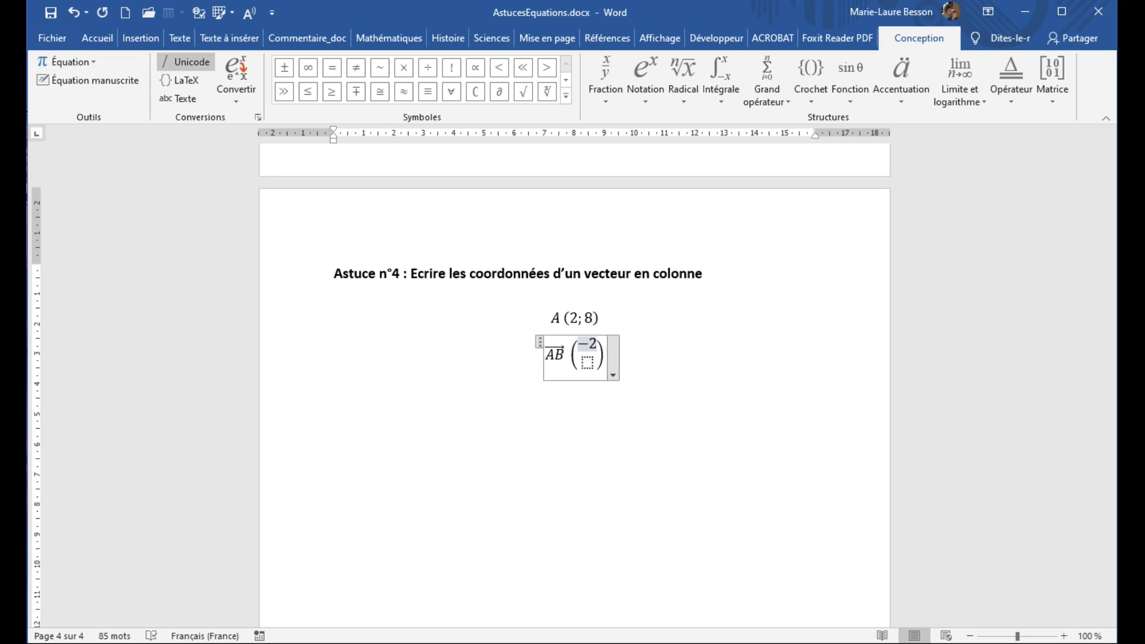
click(587, 362)
text(5)
Add a third coordinate row containing −3 to the vector's column and leave the equation
key(Return)
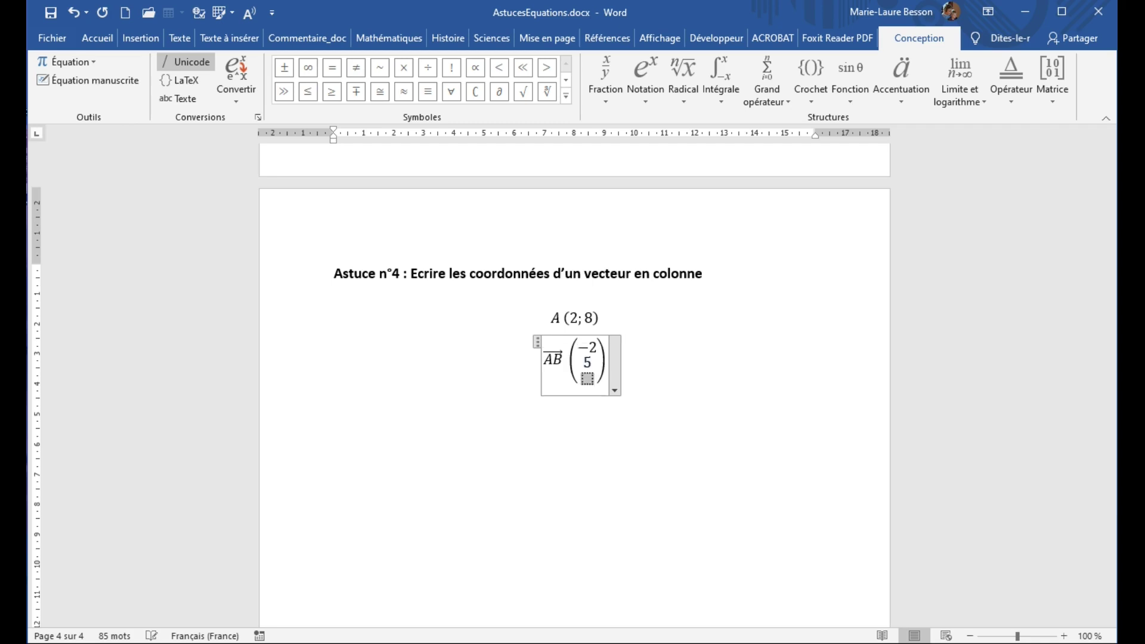
text(-3)
key(Right)
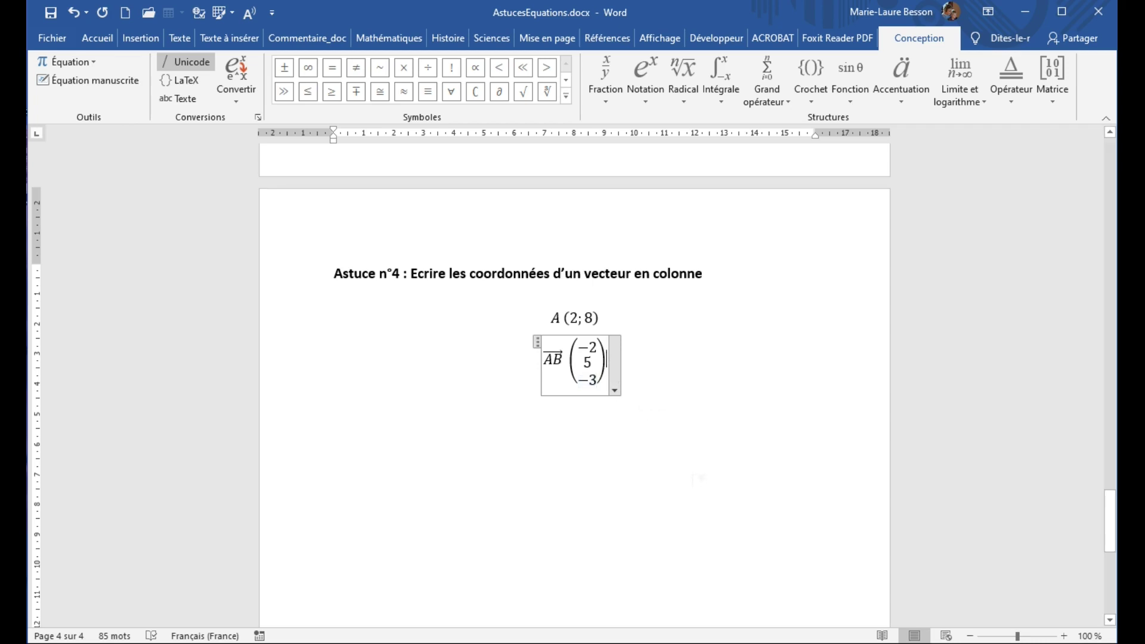
key(Return)
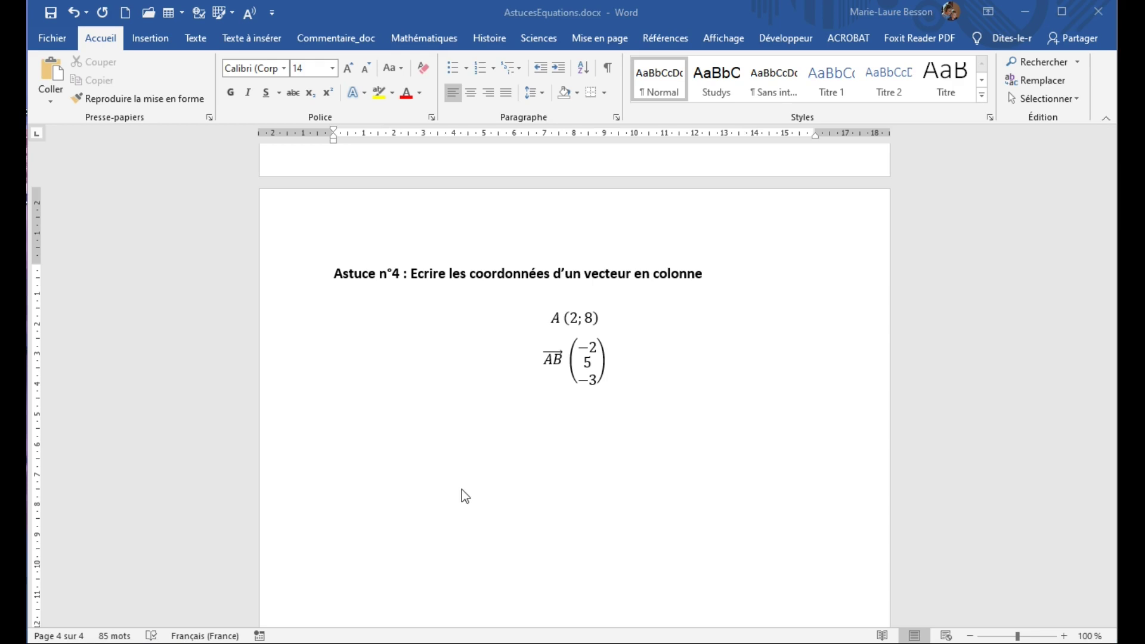
Open the template's mini equation editor and use its vector template to write vector AB below the existing equations
click(438, 37)
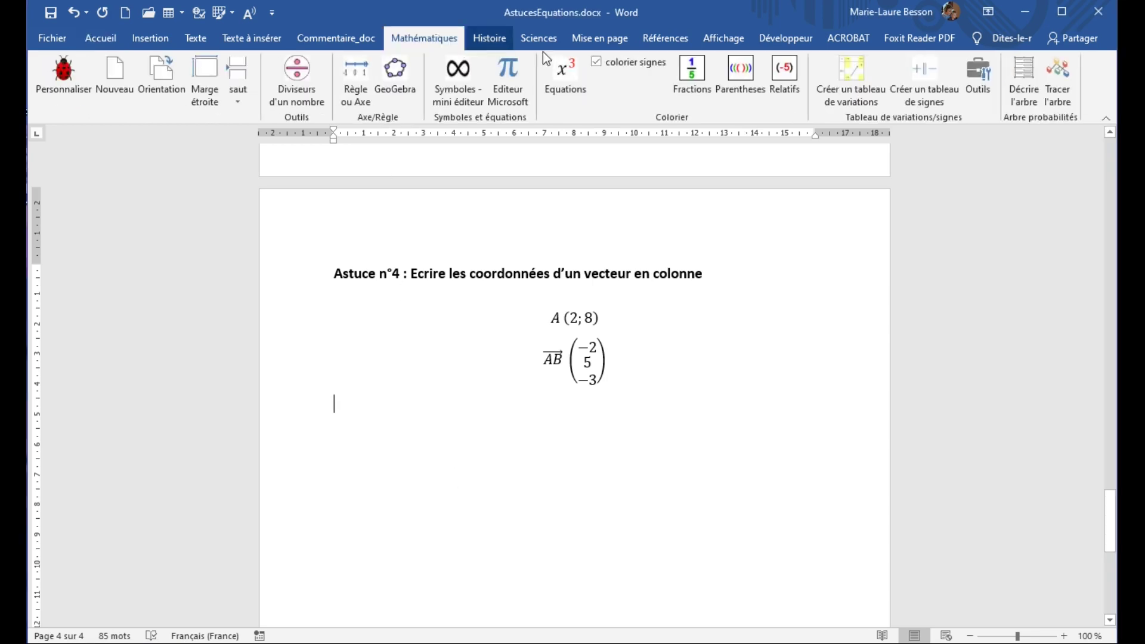
click(455, 88)
drag(977, 3, 942, 75)
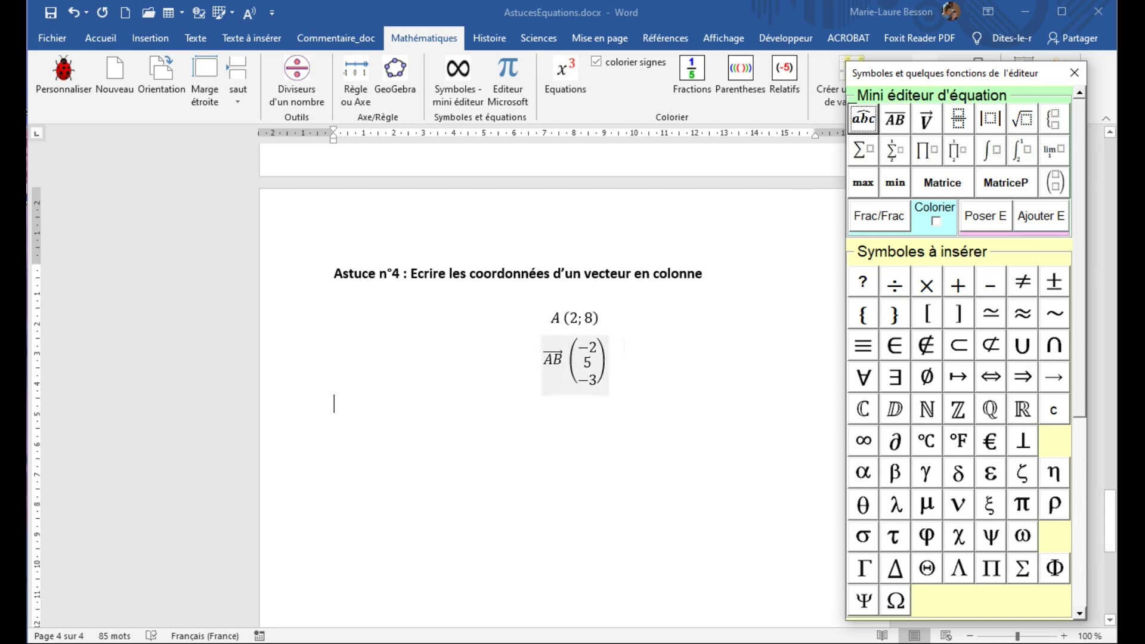
click(927, 120)
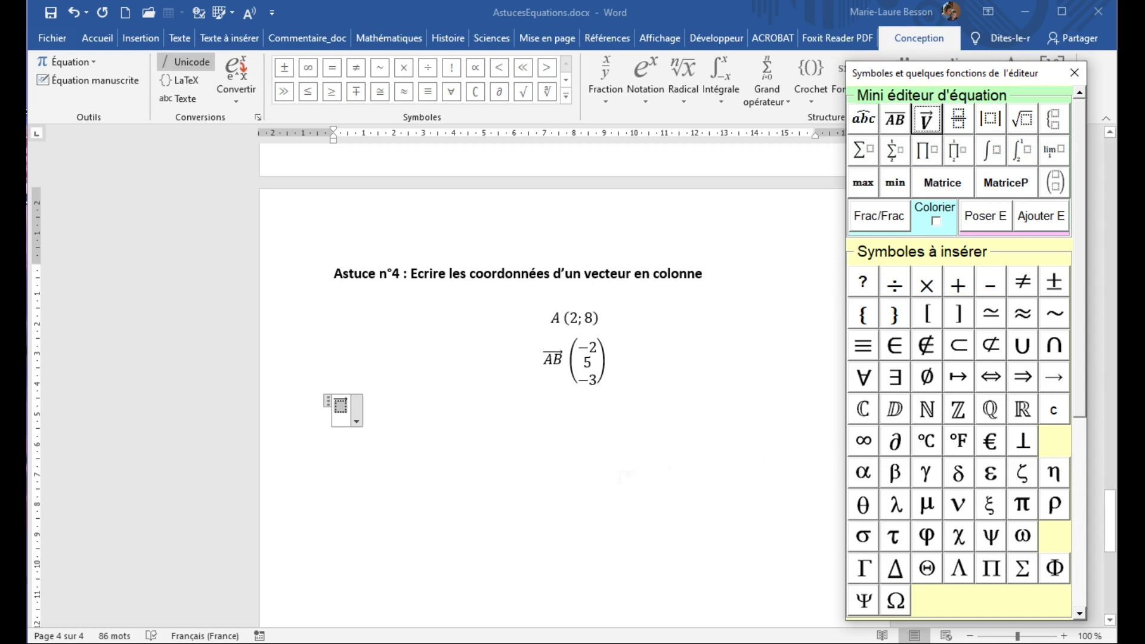
click(620, 477)
text(AB)
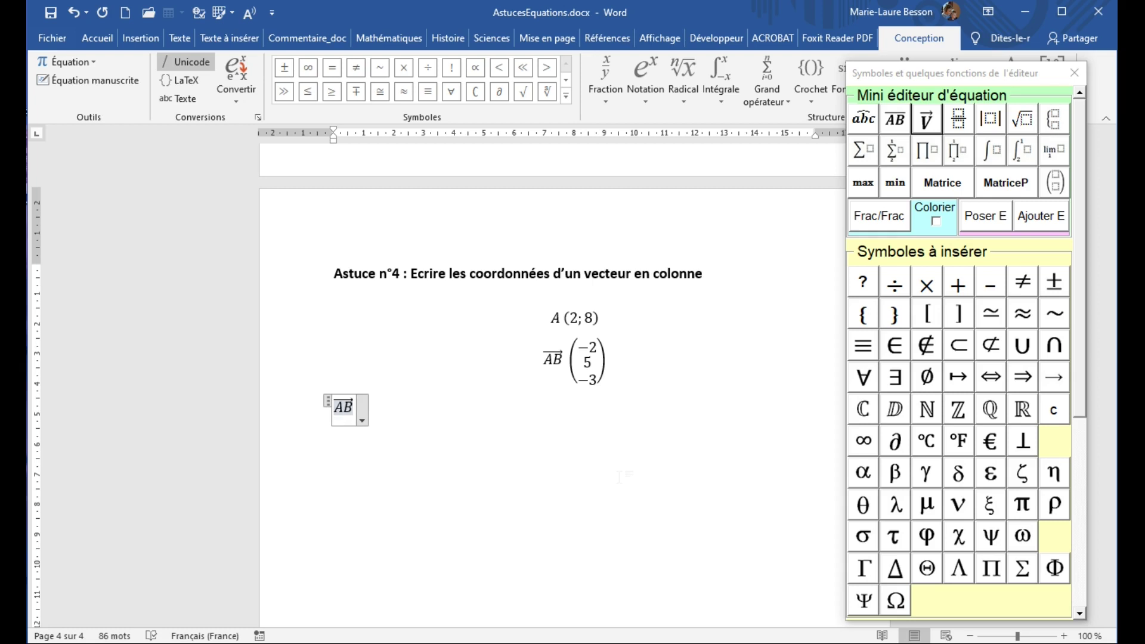
key(Right)
Use the mini editor's column template to add the coordinates −2 and 5 after the new vector AB
click(1056, 187)
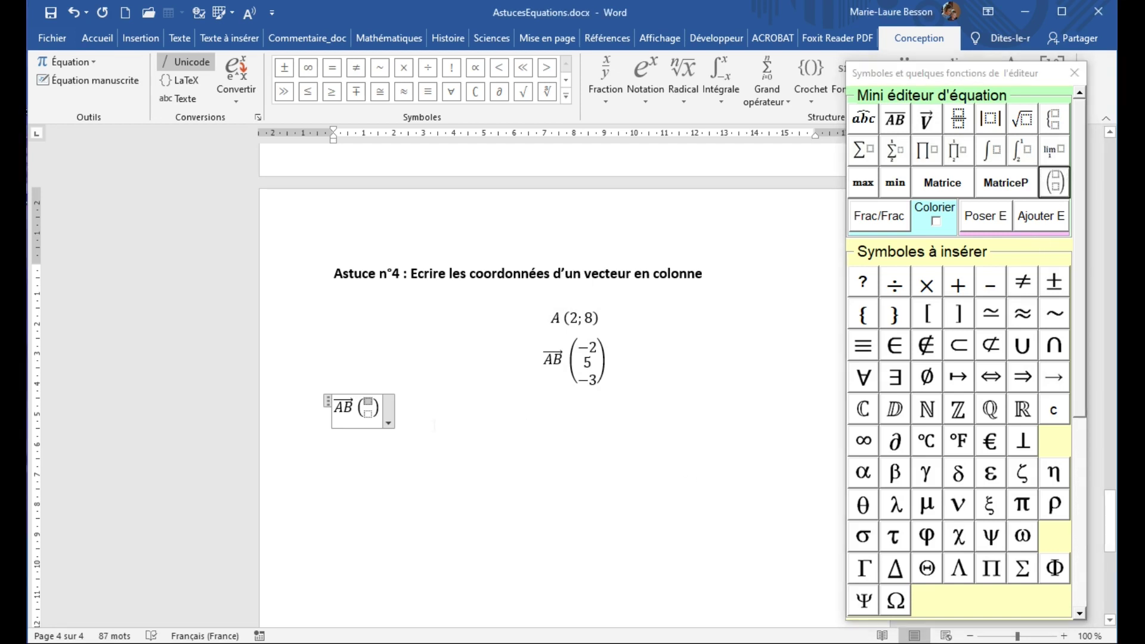
text(-)
text(2)
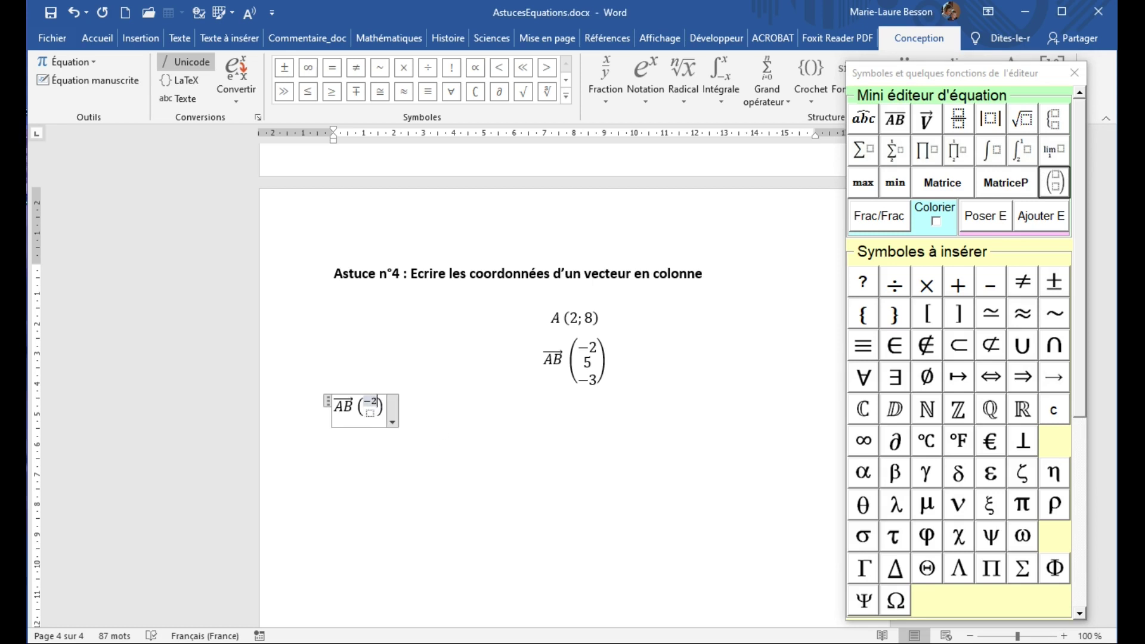
key(Down)
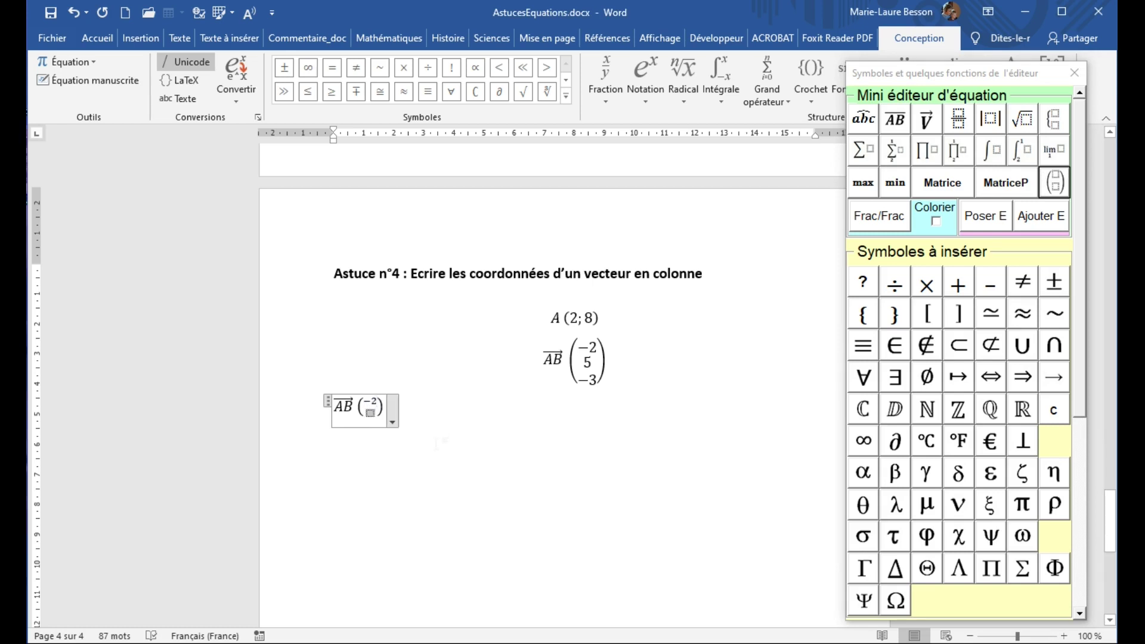
text(5)
Switch the new two-coordinate vector equation to display mode and deselect it
click(394, 424)
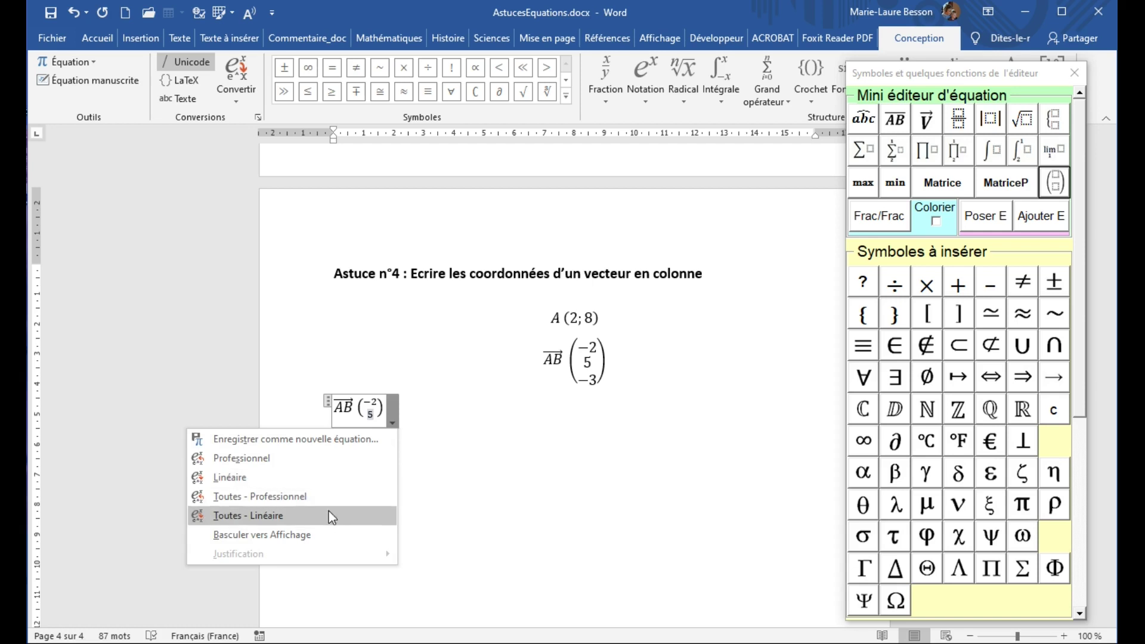
click(319, 535)
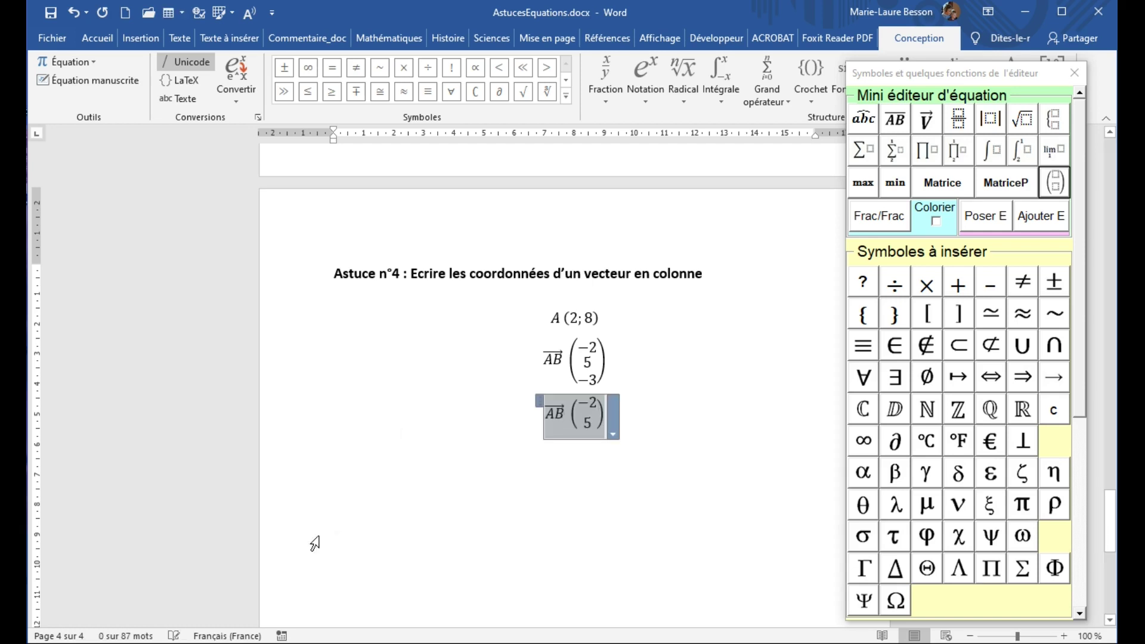
click(523, 292)
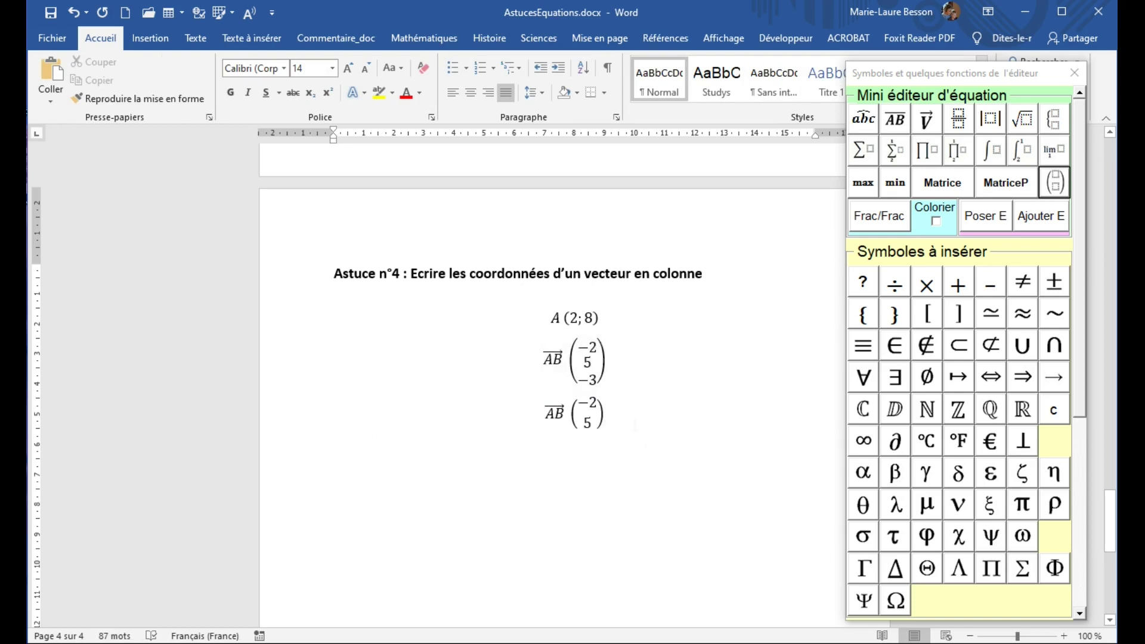
click(675, 484)
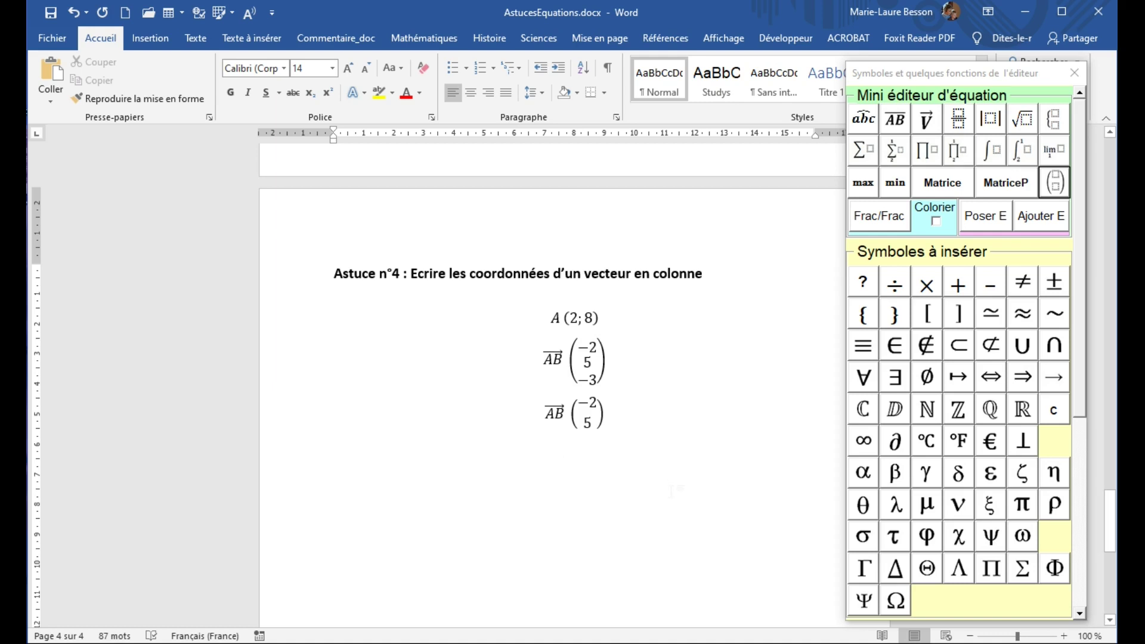